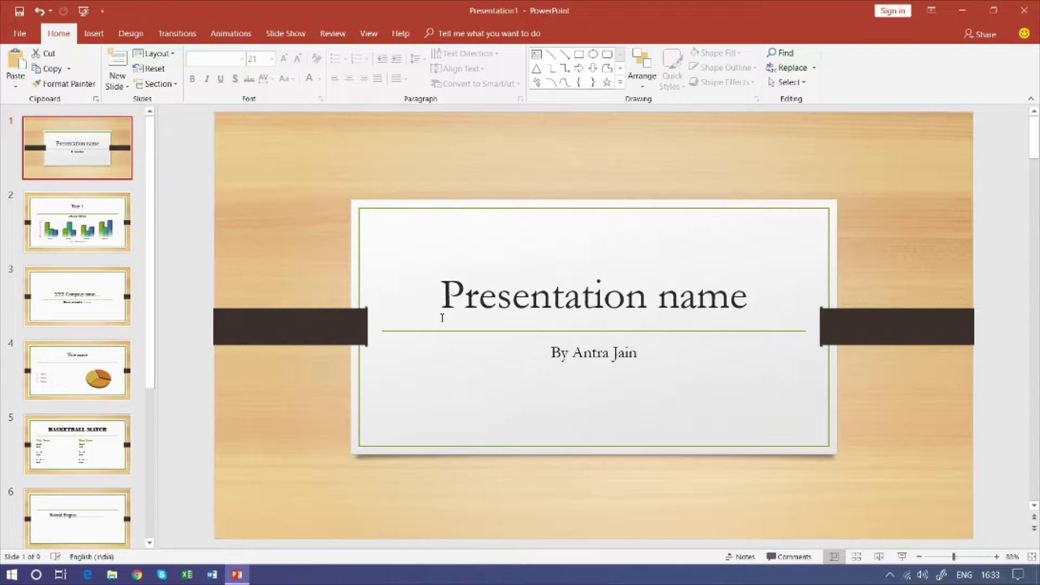
Apply the wood-style Organic theme from the Design tab to all nine slides.
left_click(36, 205)
left_click(70, 304)
left_click(84, 157)
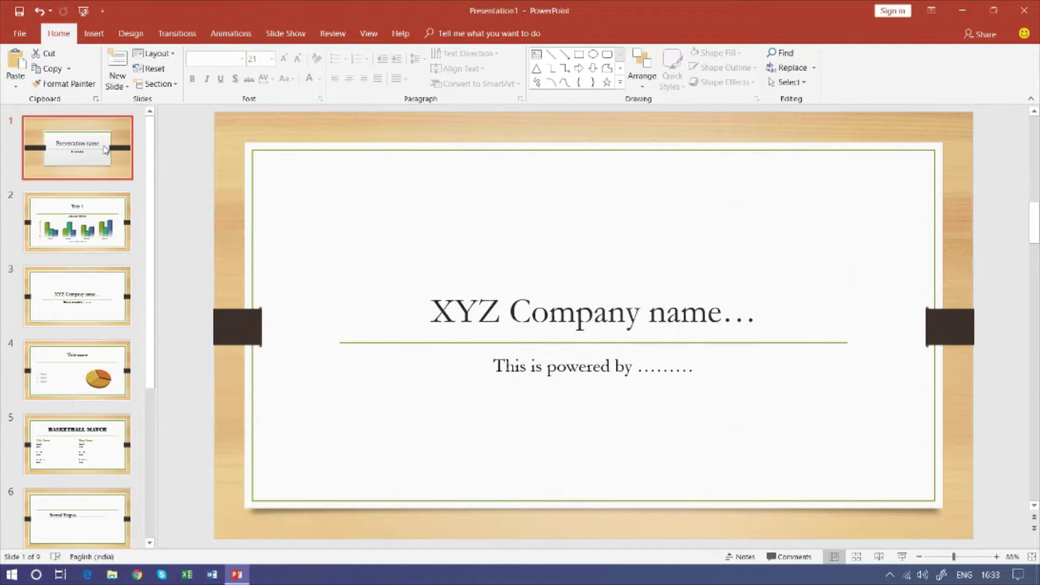
left_click(130, 33)
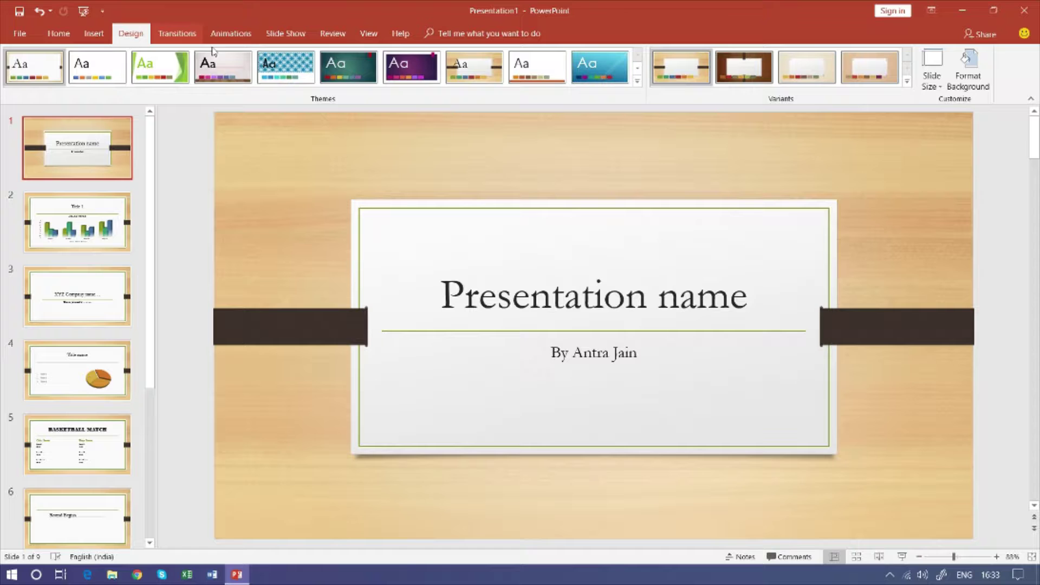
left_click(479, 69)
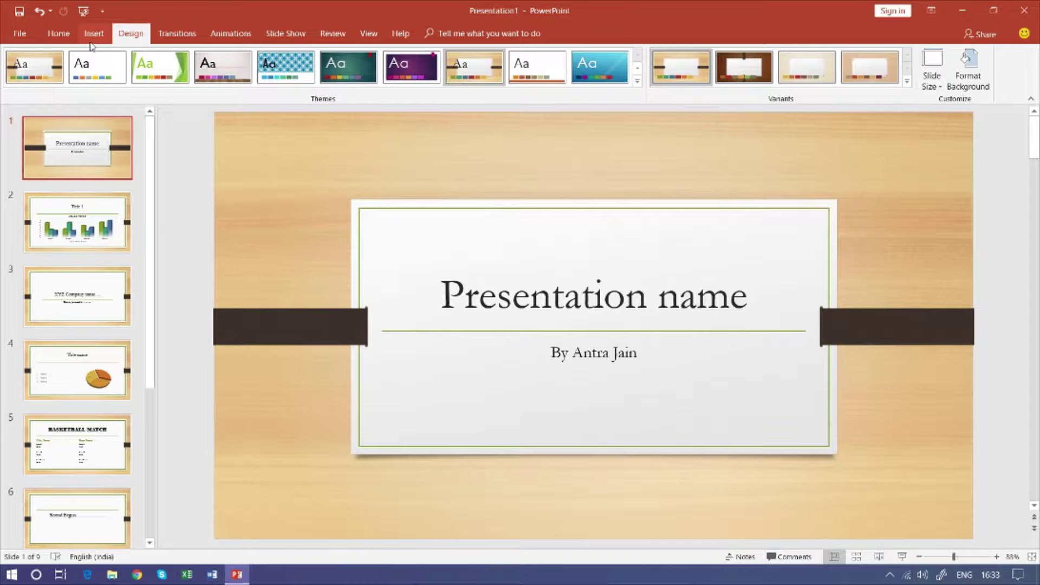
left_click(72, 40)
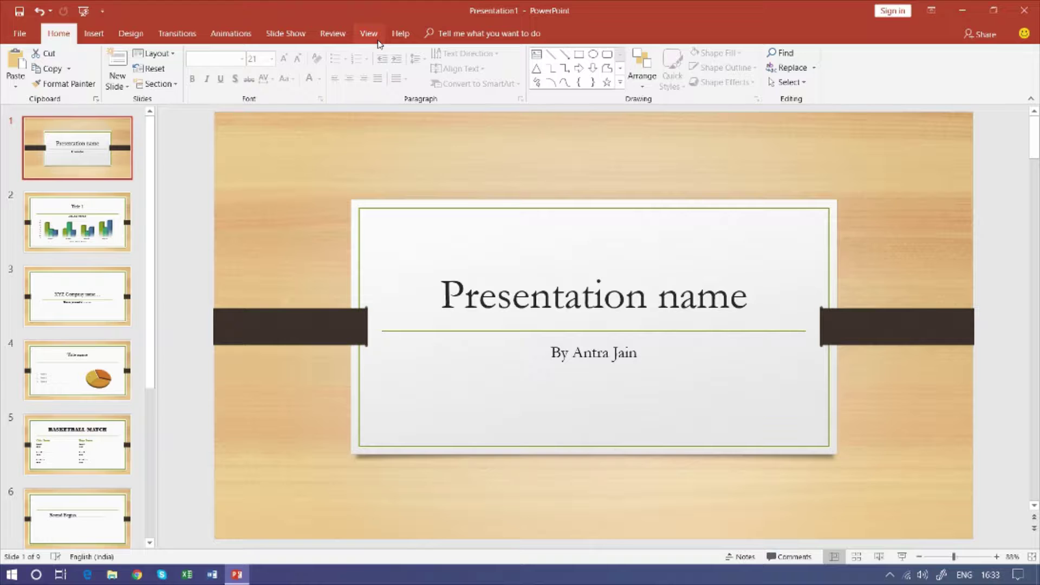
Bring up the View tab's presentation views and scroll through the slides.
left_click(378, 41)
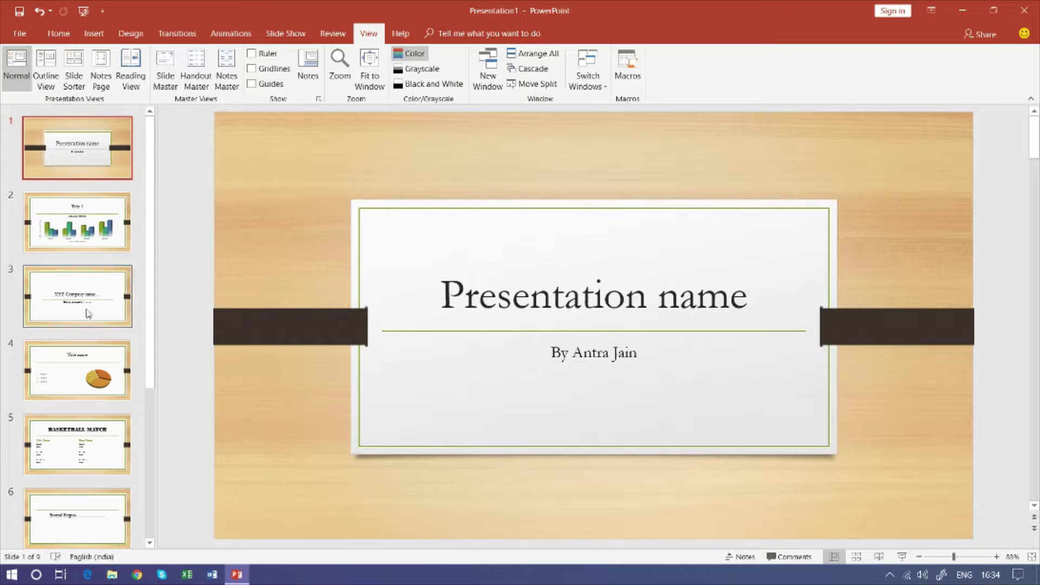
scroll(89, 390, "down", 5)
scroll(93, 400, "up", 3)
scroll(90, 352, "up", 2)
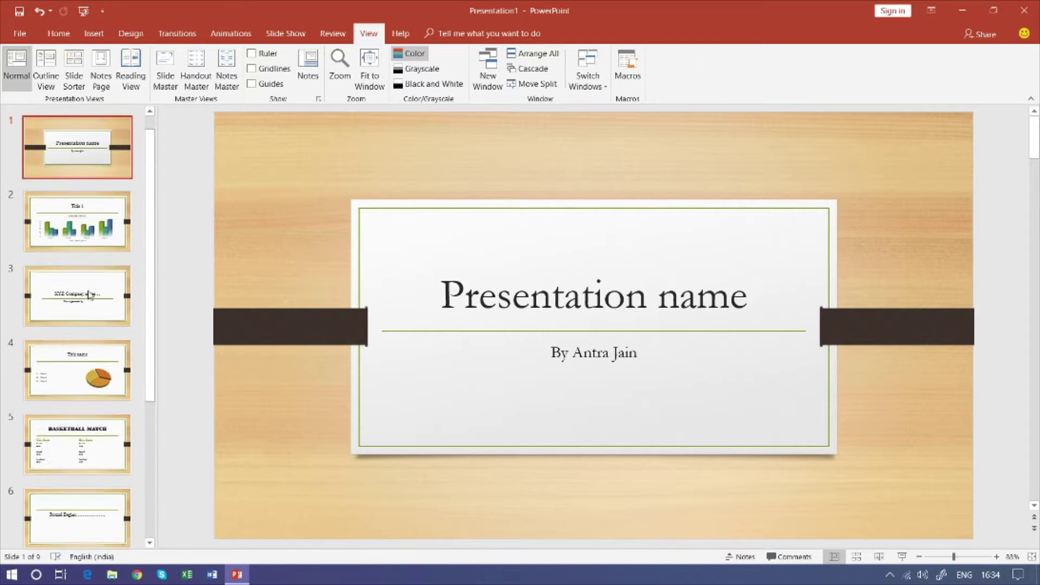
scroll(86, 307, "down", 2)
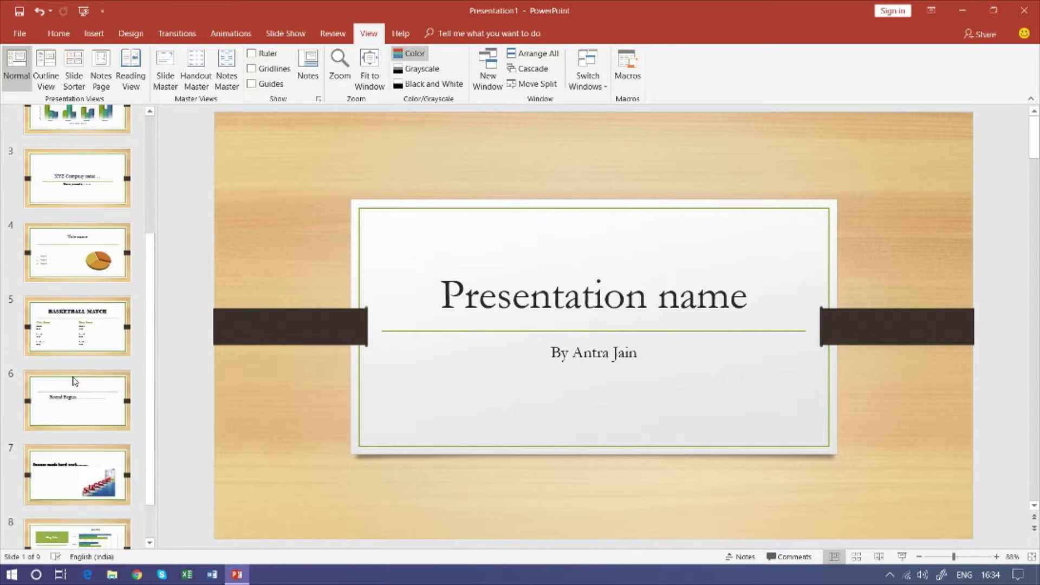
scroll(77, 376, "up", 2)
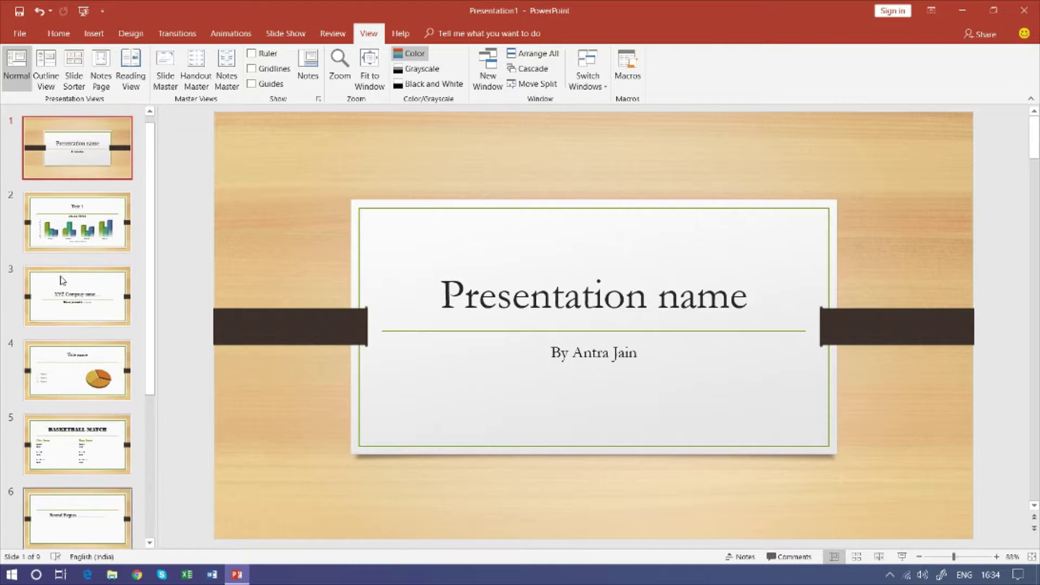
Switch to Outline View and click through slide 4 and the title slide's placeholders.
left_click(46, 70)
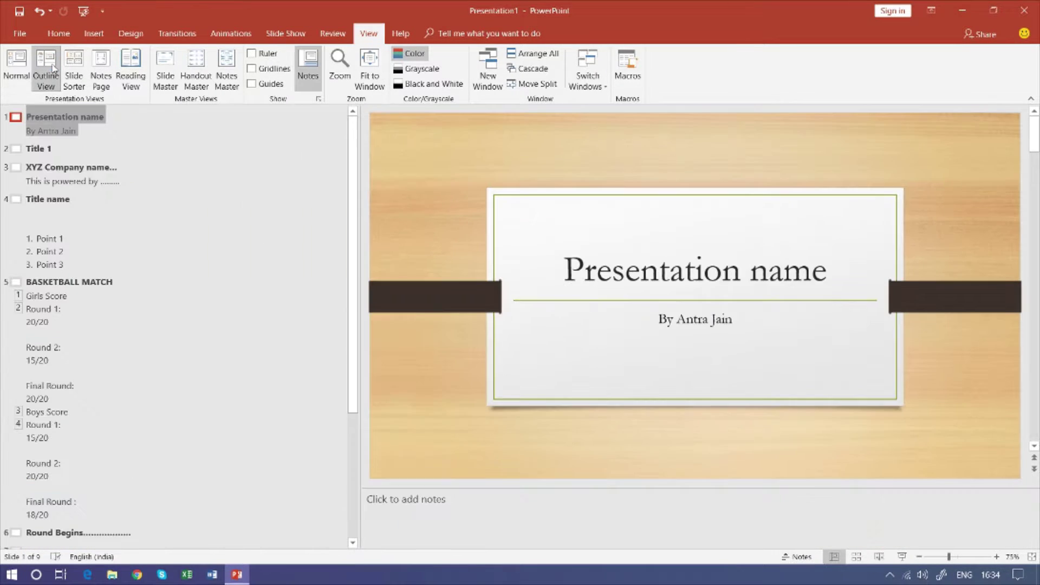
left_click(125, 213)
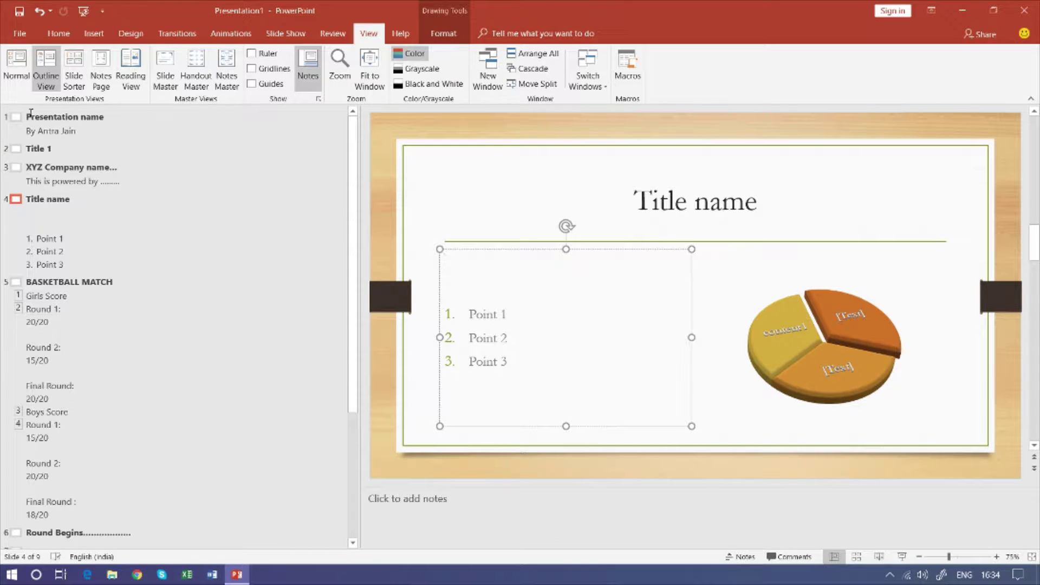
left_click(16, 117)
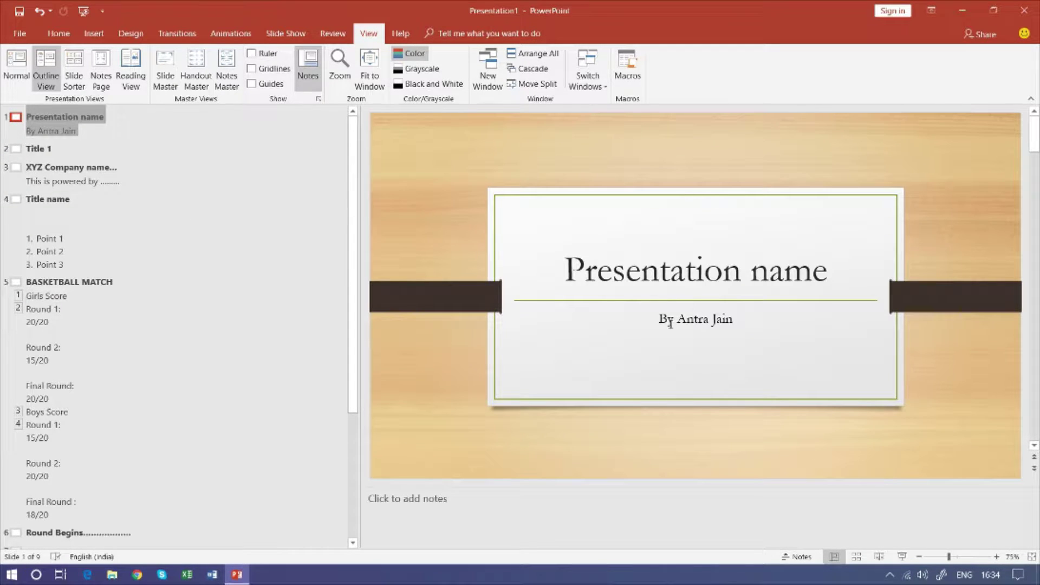
left_click(671, 325)
left_click(535, 285)
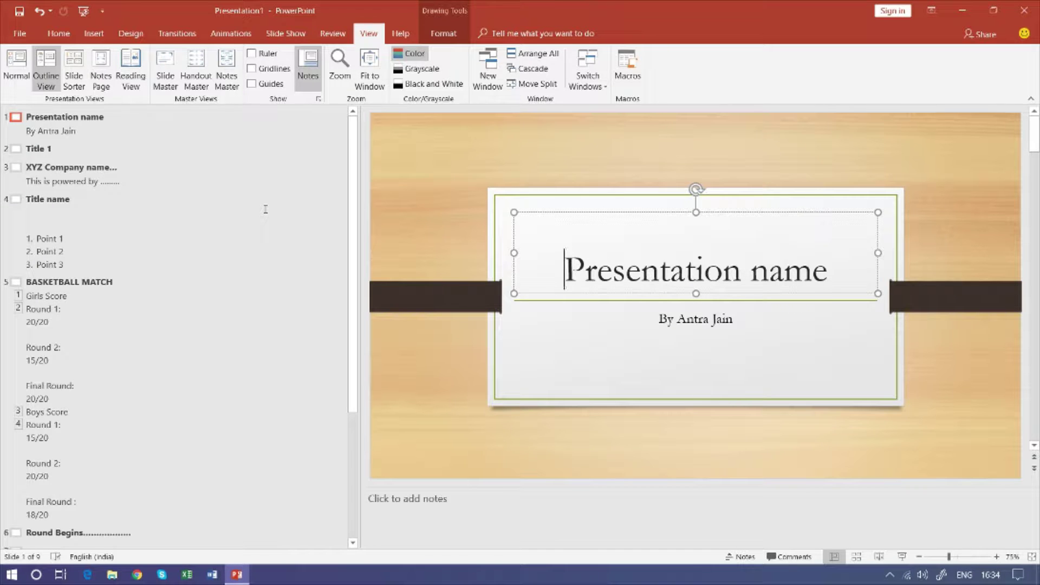
Revisit the title slide's text in the outline, then display slide 3, XYZ Company name.
left_click(54, 119)
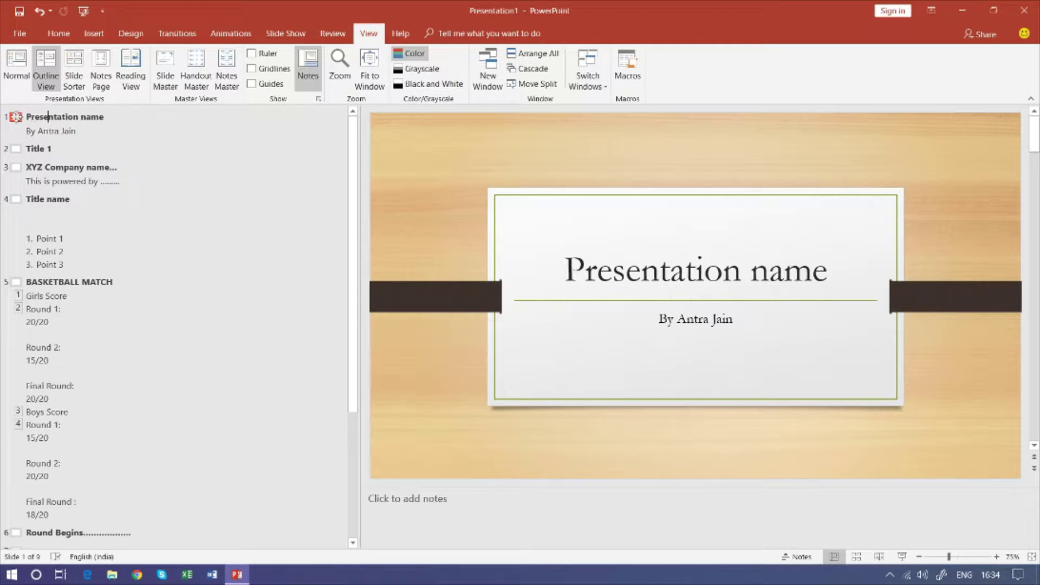
left_click(16, 117)
left_click(719, 279)
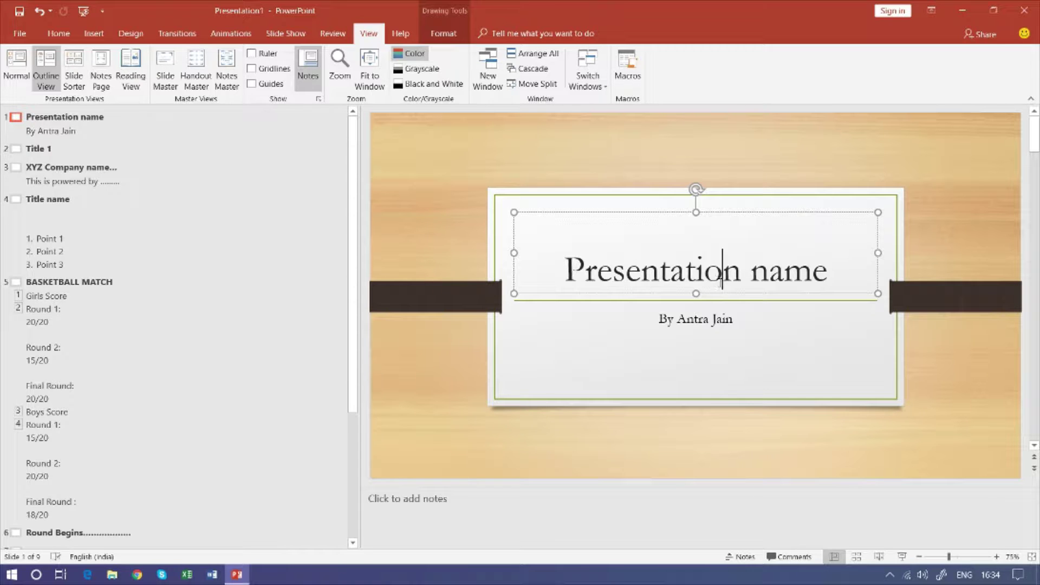
left_click(652, 308)
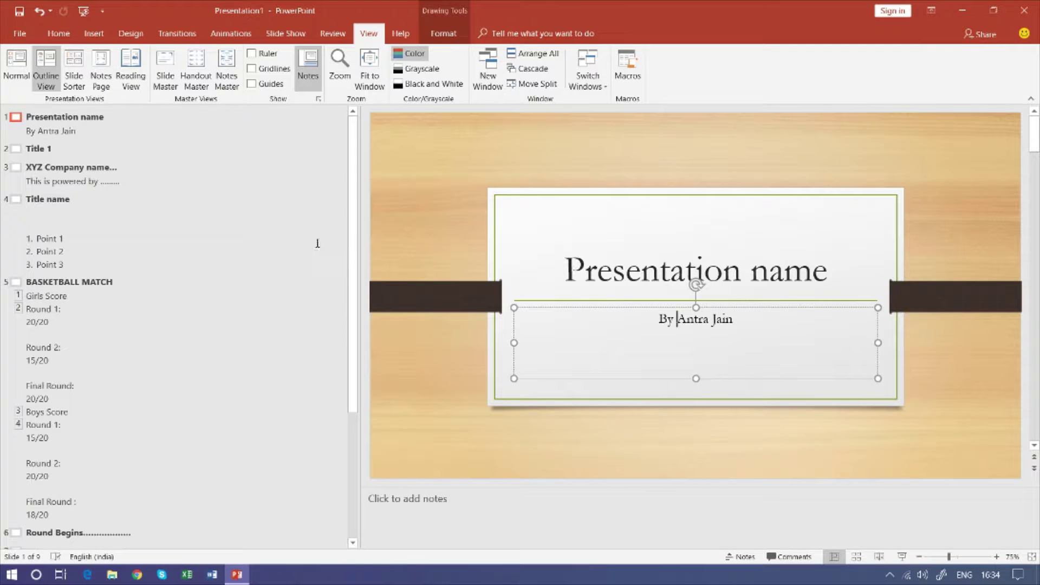
left_click(168, 211)
left_click(11, 118)
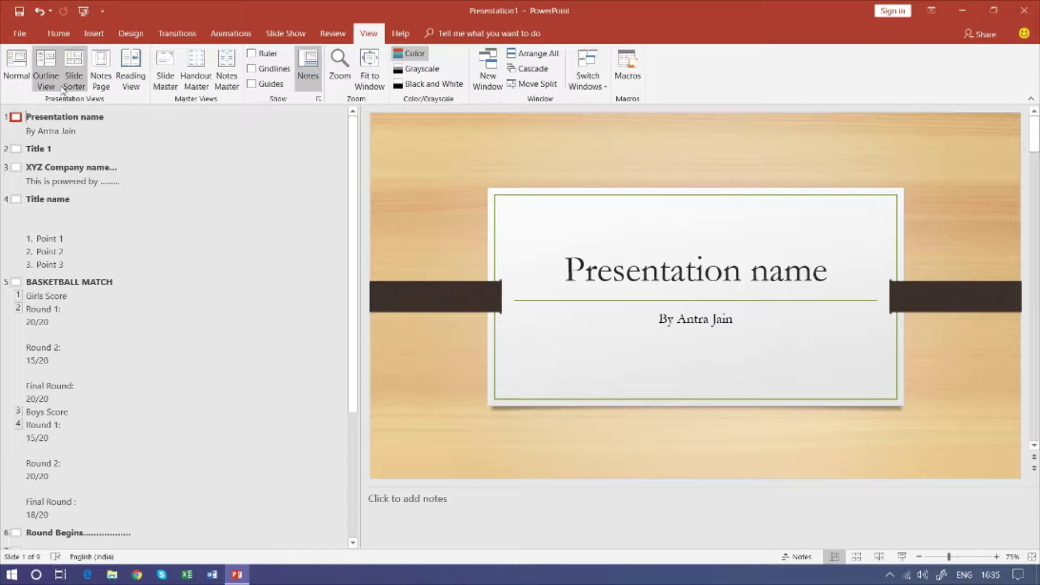
left_click(38, 181)
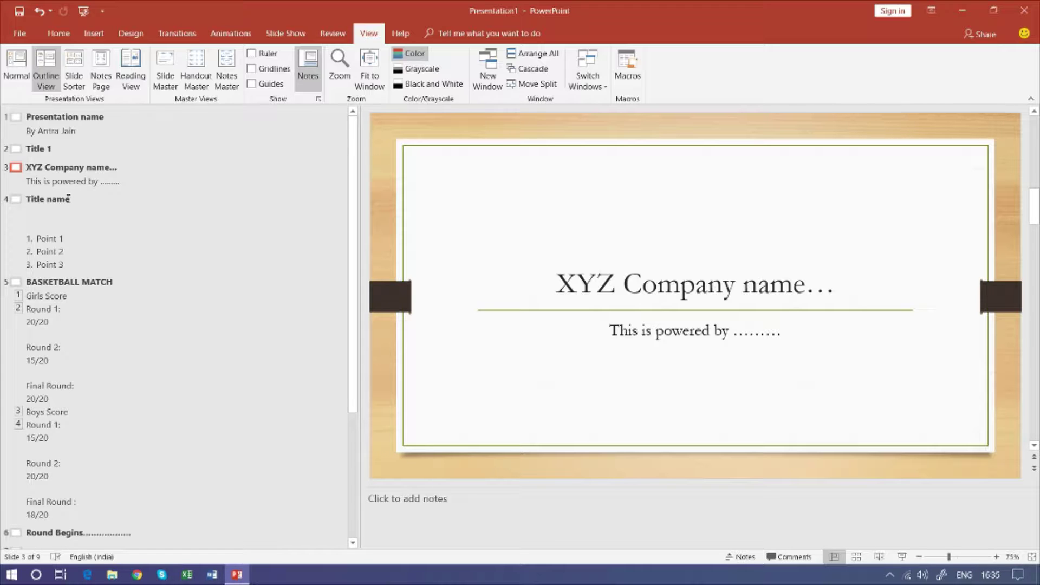
Select slide 5 in the outline and place the caret in its BASKETBALL MATCH title.
scroll(68, 198, "down", 1)
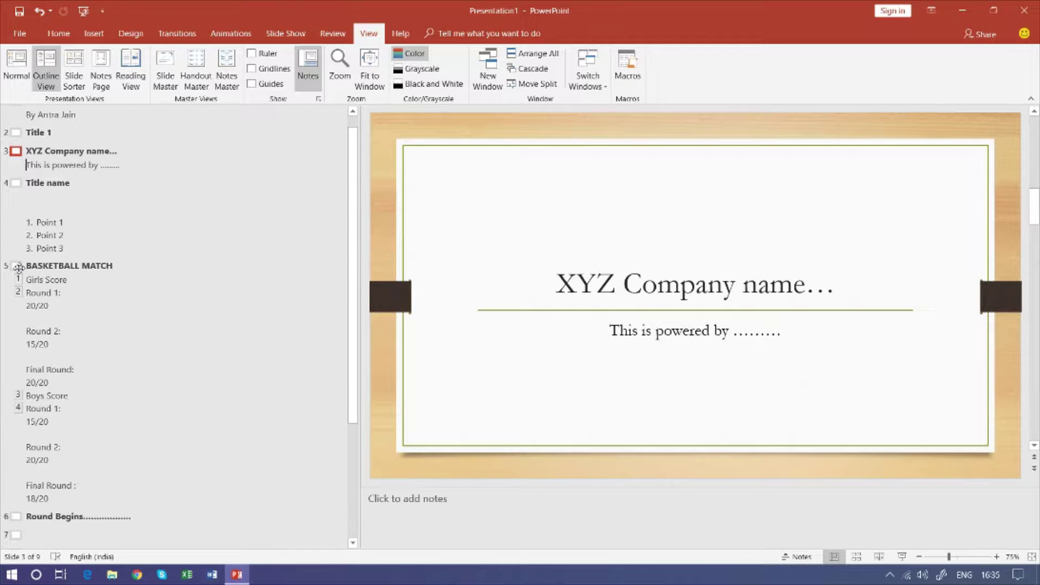
left_click(17, 266)
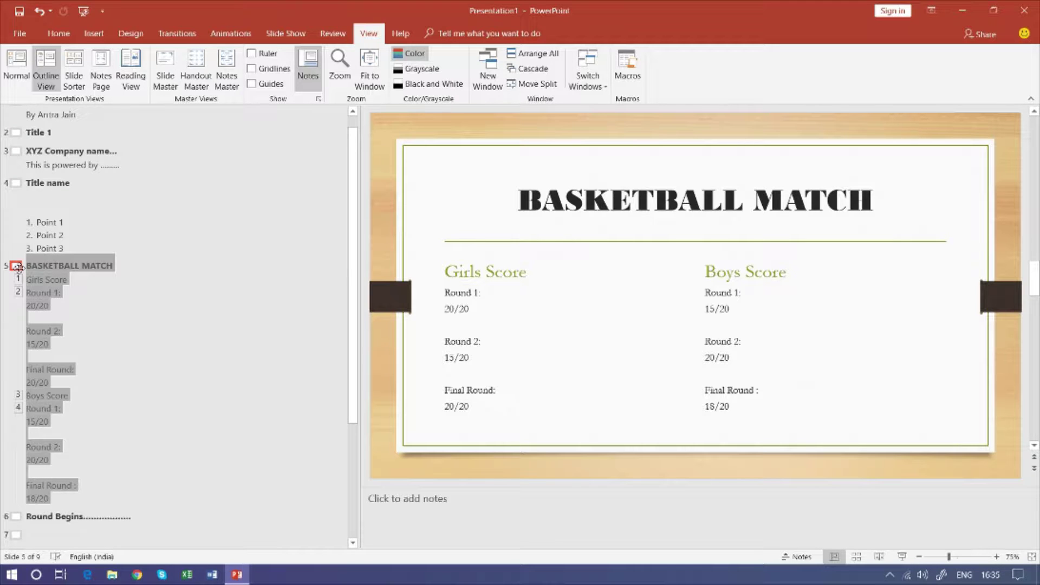
left_click(43, 265)
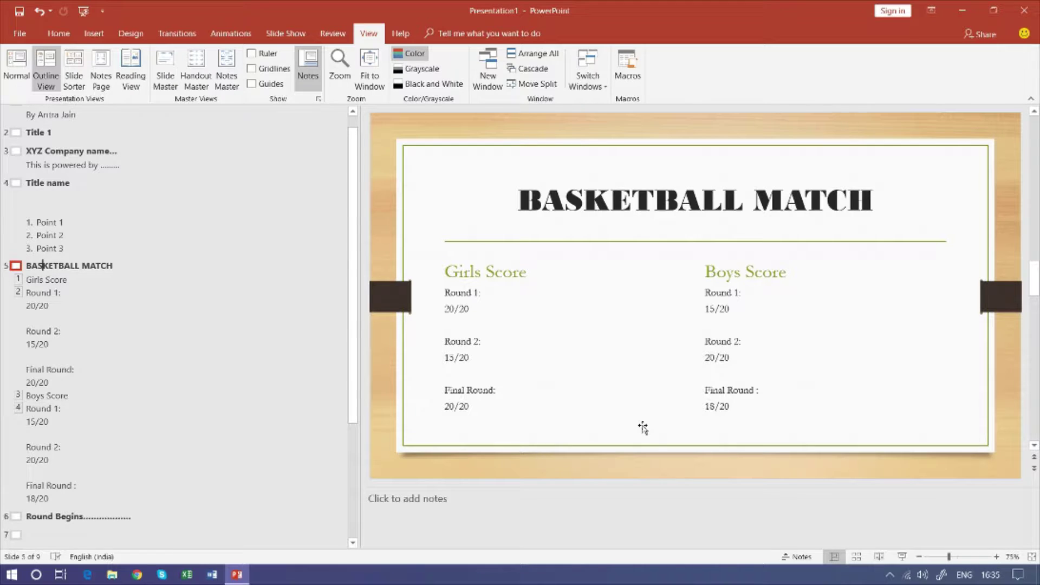
scroll(94, 480, "down", 1)
scroll(94, 479, "up", 2)
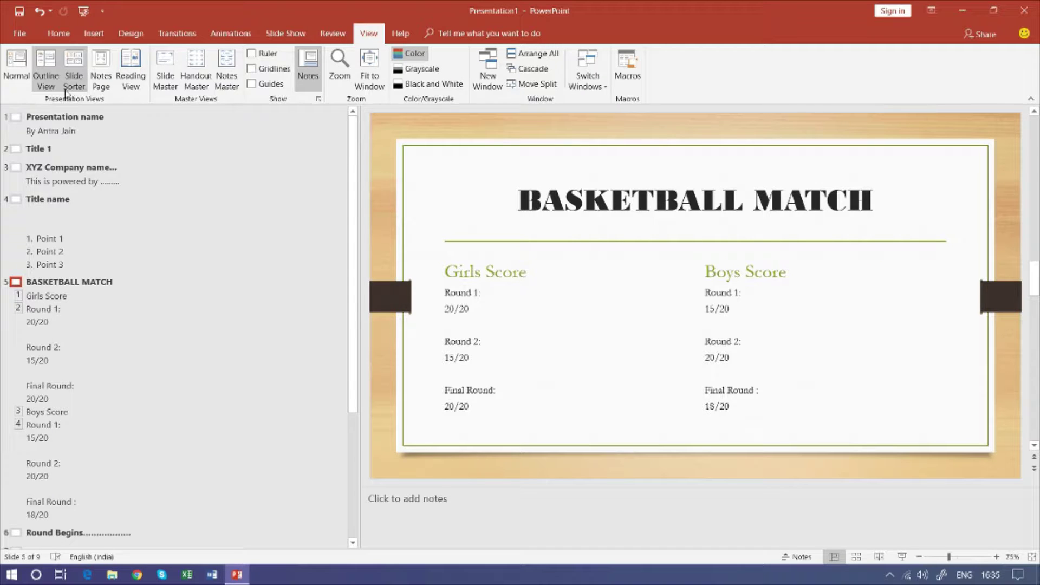
Use Slide Sorter to jump to slide 9, the Blog Title slide with the books picture.
left_click(65, 93)
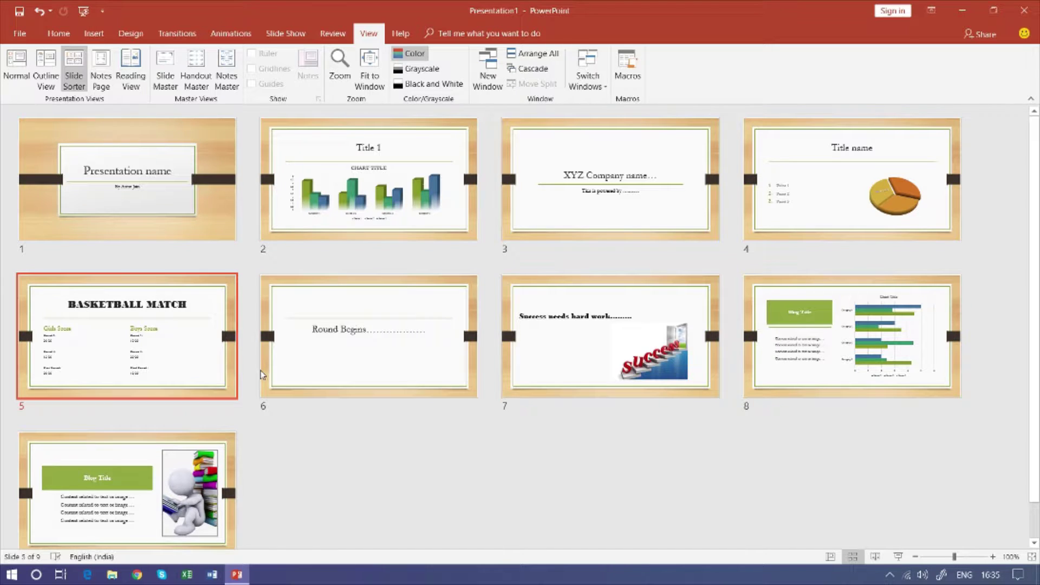
key("Right")
key("Right")
key("Right")
key("Right")
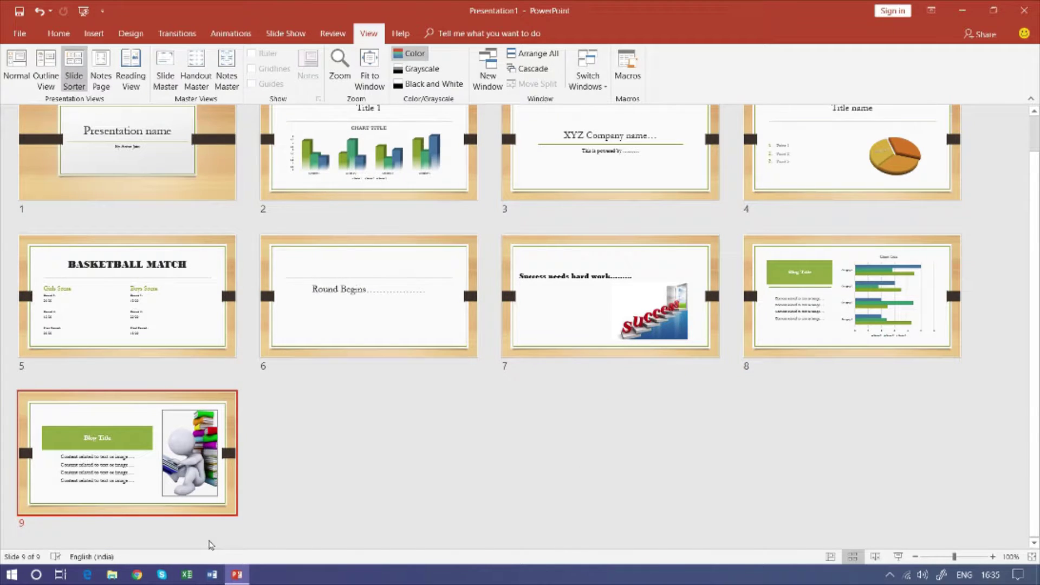
key("Return")
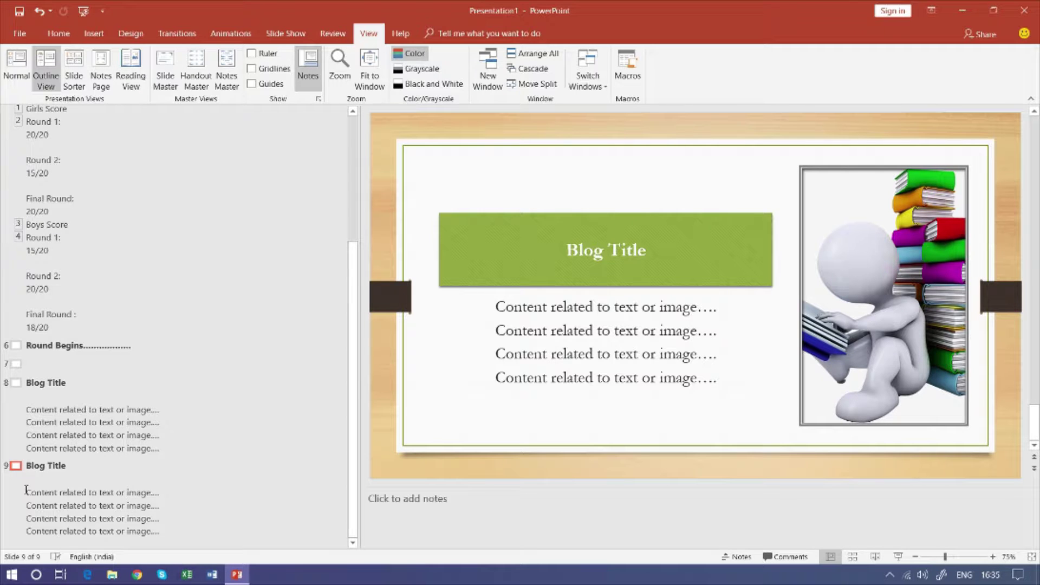
Type placeholder notes on slide 9's Notes Page, then return to Normal view.
left_click(109, 87)
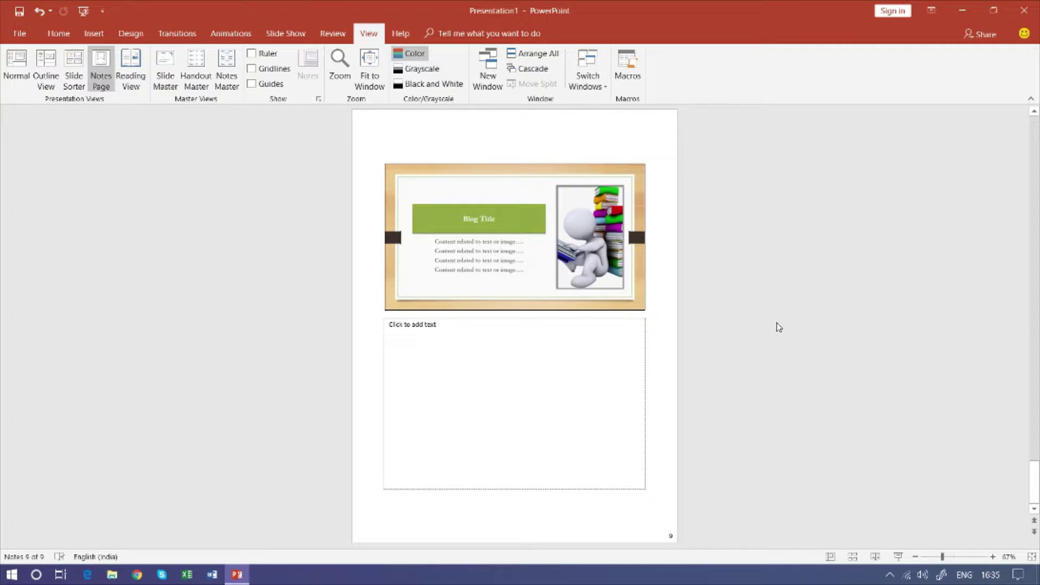
left_click(469, 367)
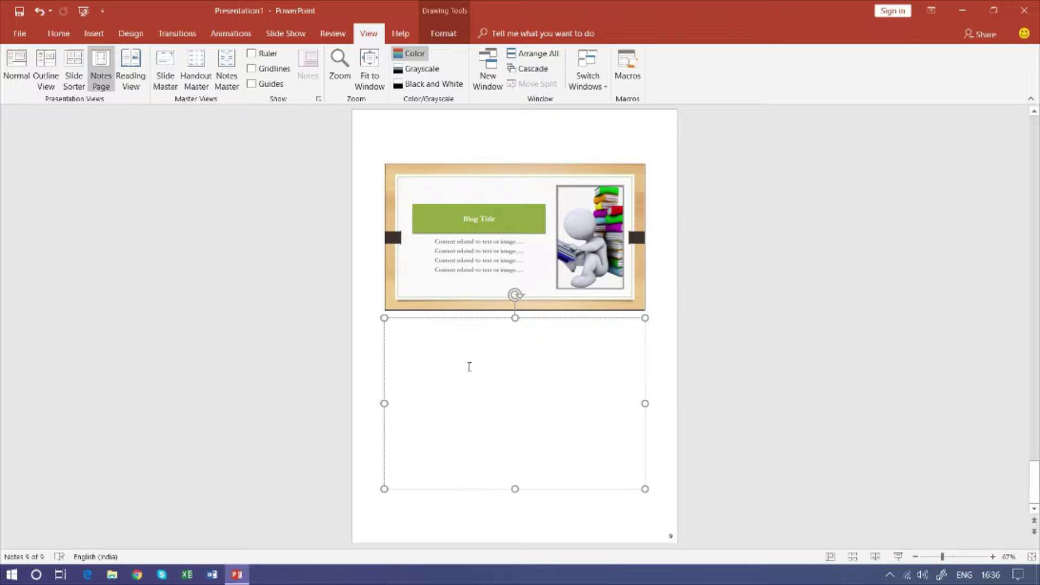
type("text")
type(" vslide vi")
type("tbnvhnv...")
type("....")
left_click(445, 232)
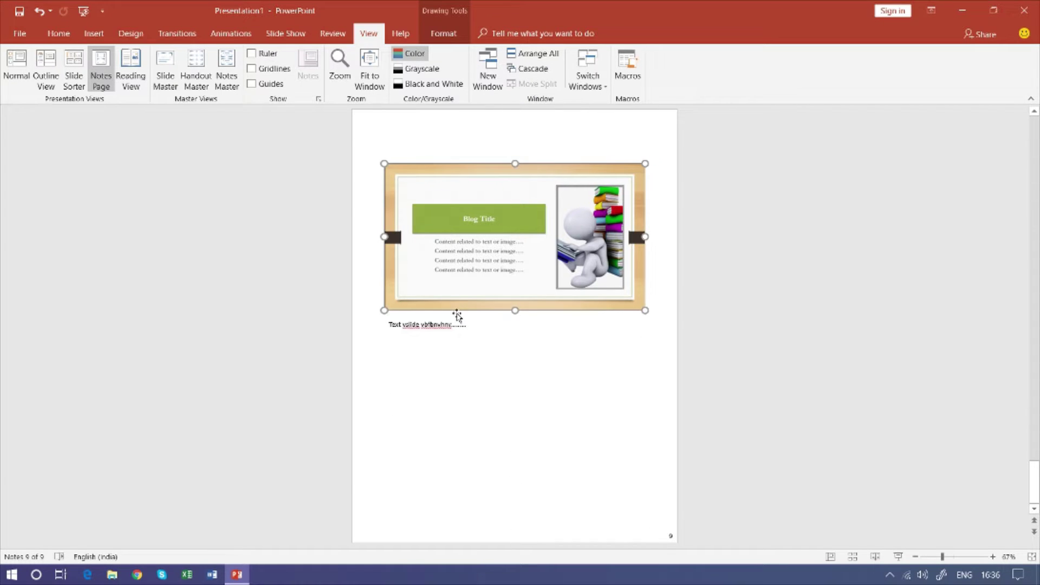
key("Escape")
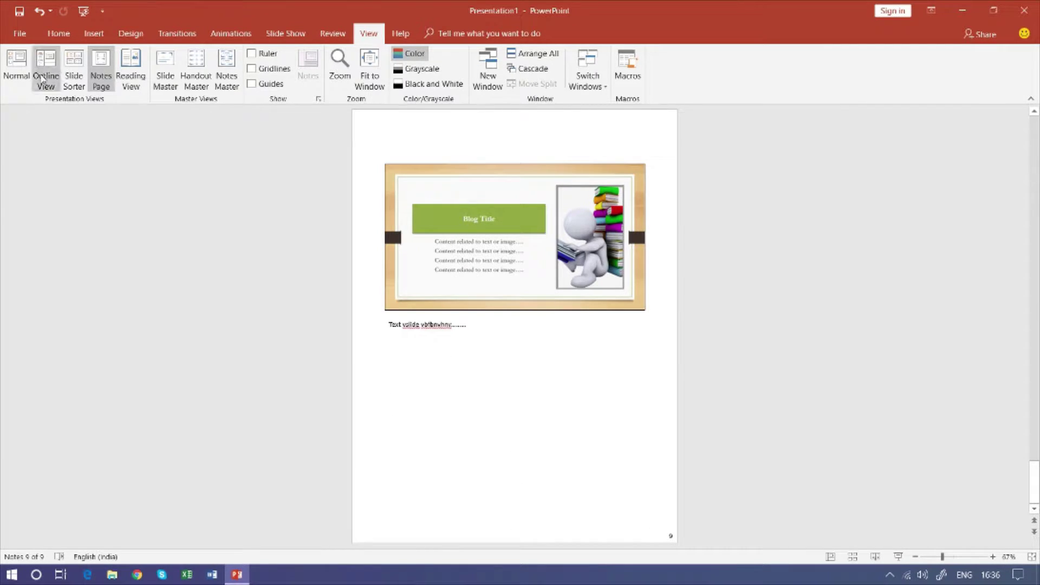
left_click(451, 325)
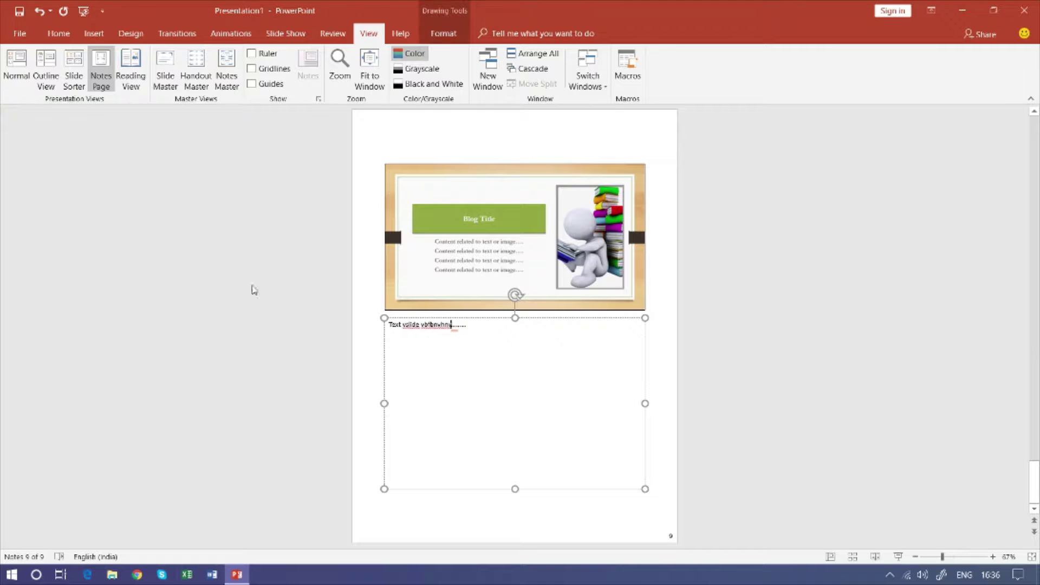
left_click(12, 65)
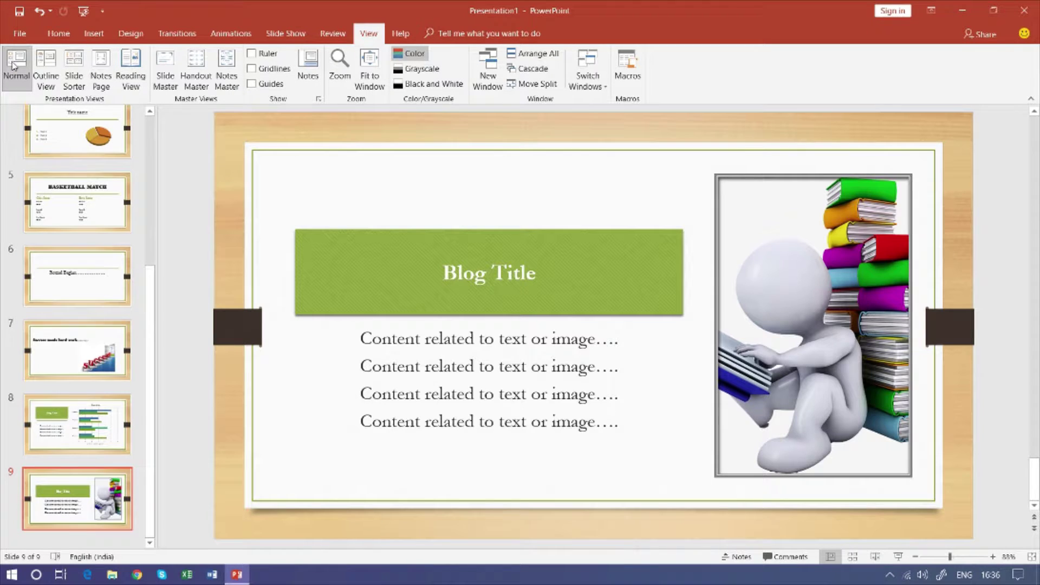
Open the Notes pane beneath slide 9 and delete its old notes text.
left_click(739, 558)
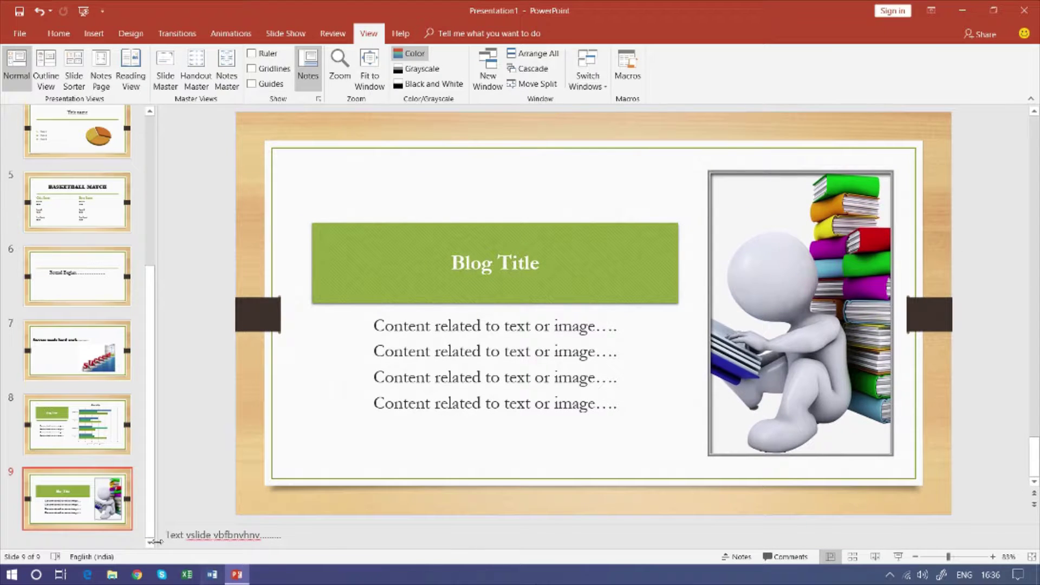
left_click(282, 537)
left_click_drag(312, 535, 166, 534)
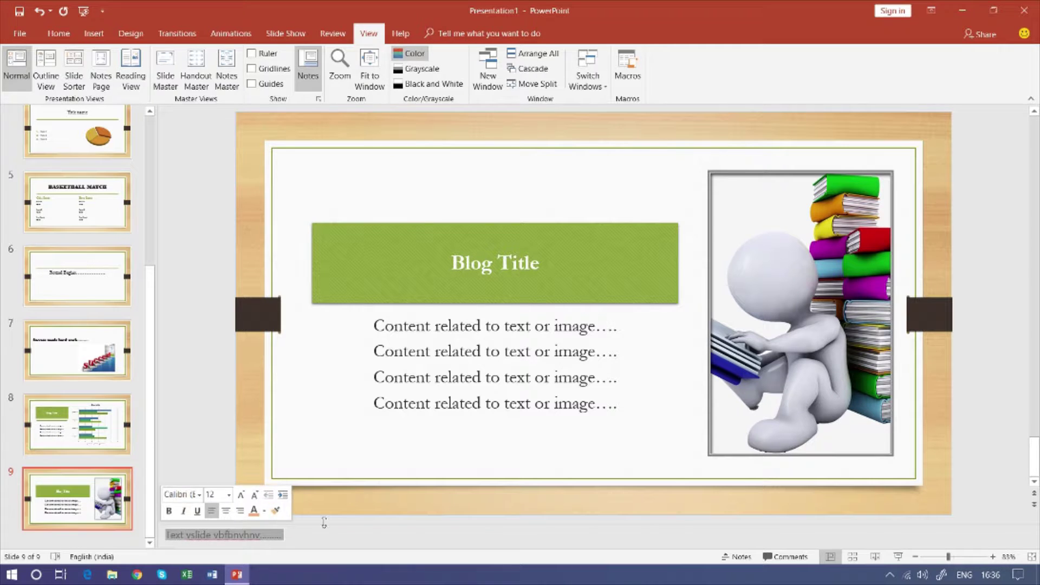
key("Delete")
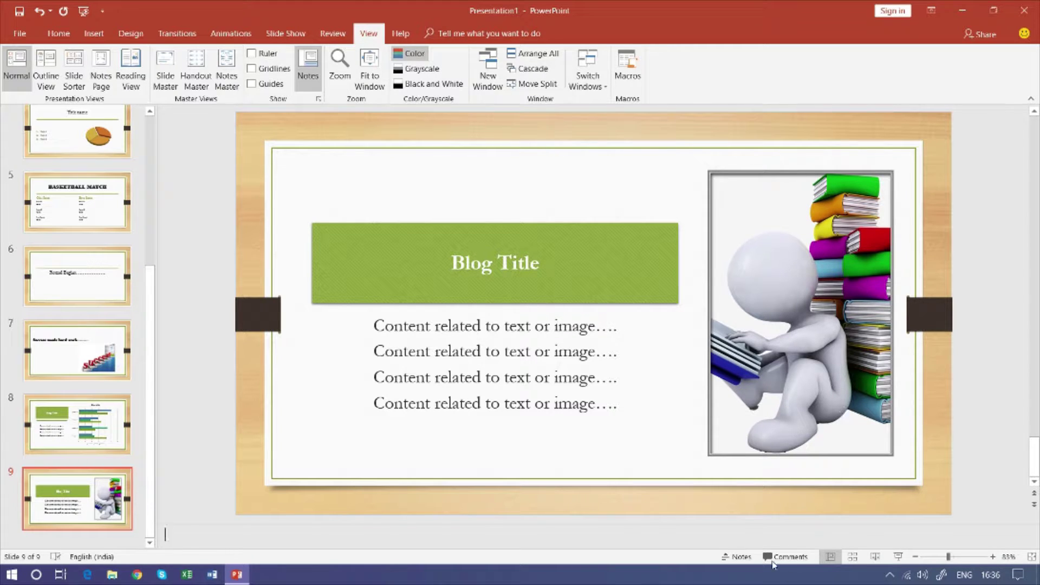
left_click(738, 558)
left_click(740, 563)
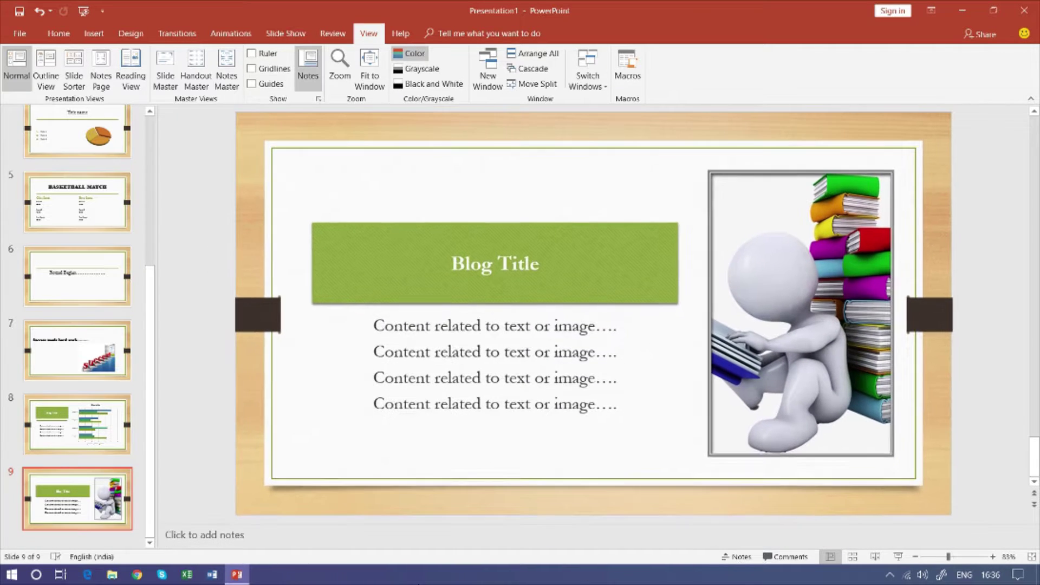
Type the note 'Notes related to slides' and view slide 9 as a Notes Page.
left_click(190, 537)
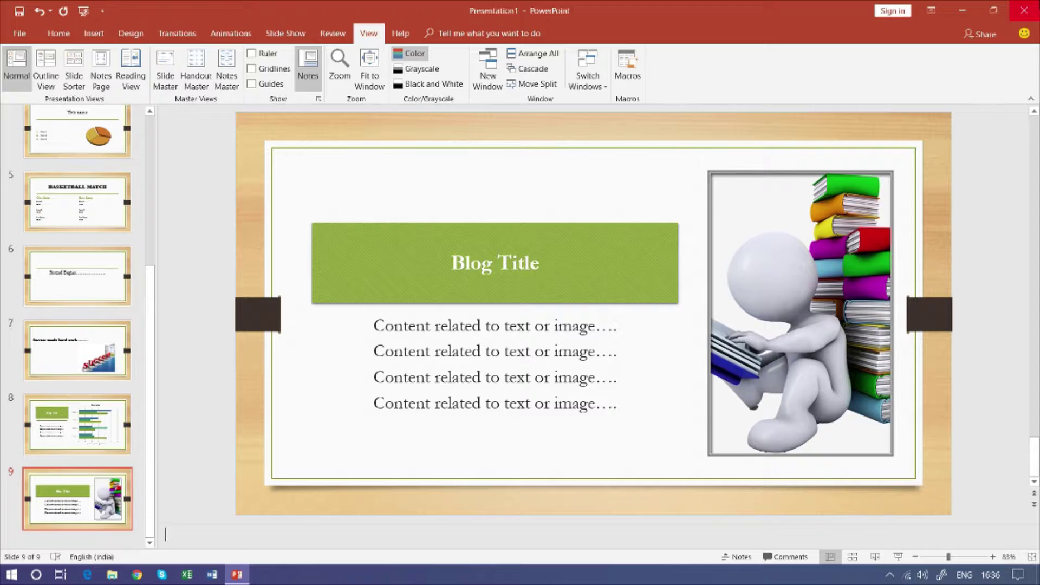
type("notes")
type(" re")
type("lated ")
type("to ")
type("sl")
type("ide4s")
key("BackSpace")
key("BackSpace")
type("s")
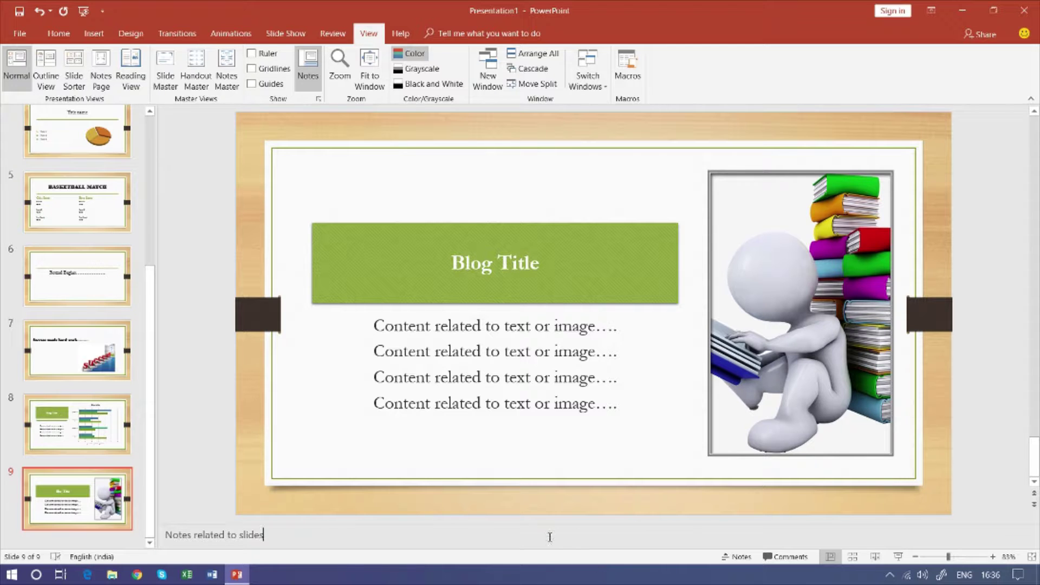
left_click(101, 69)
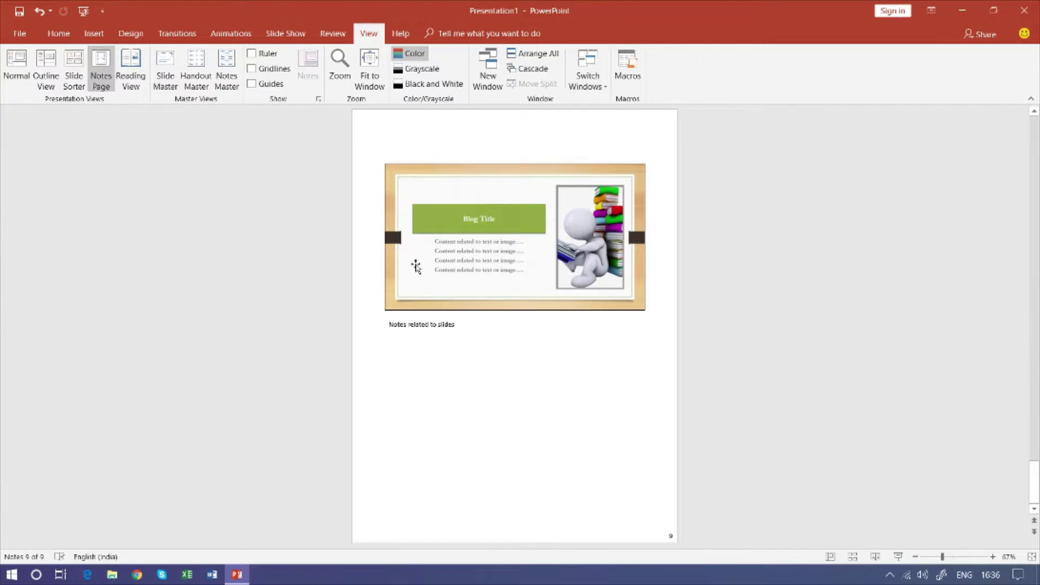
Zoom in on slide 9's notes page, then launch Reading View from the title slide.
scroll(791, 543, "up", 5, "ctrl")
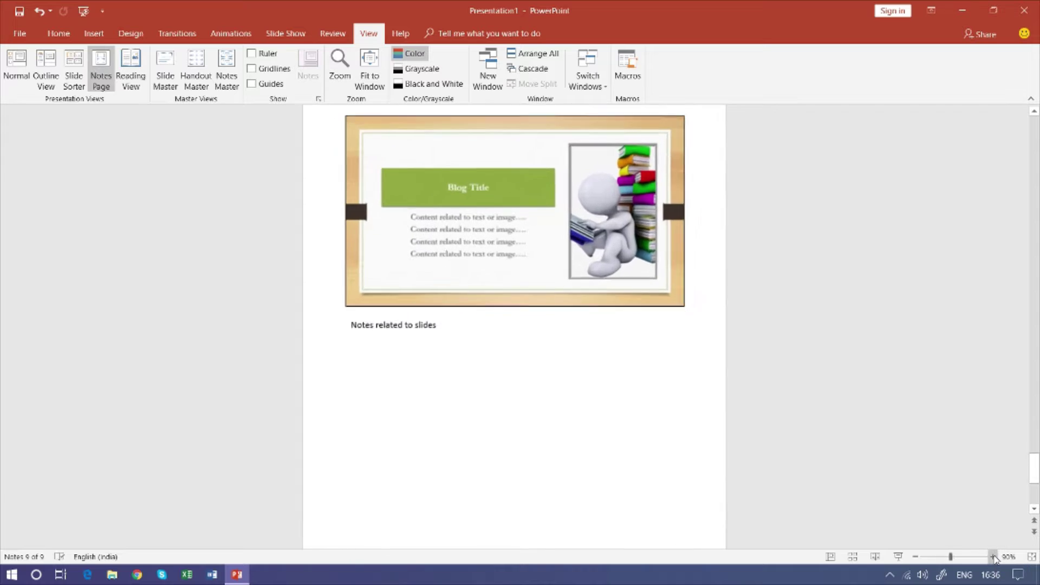
scroll(790, 543, "up", 1)
left_click(411, 316)
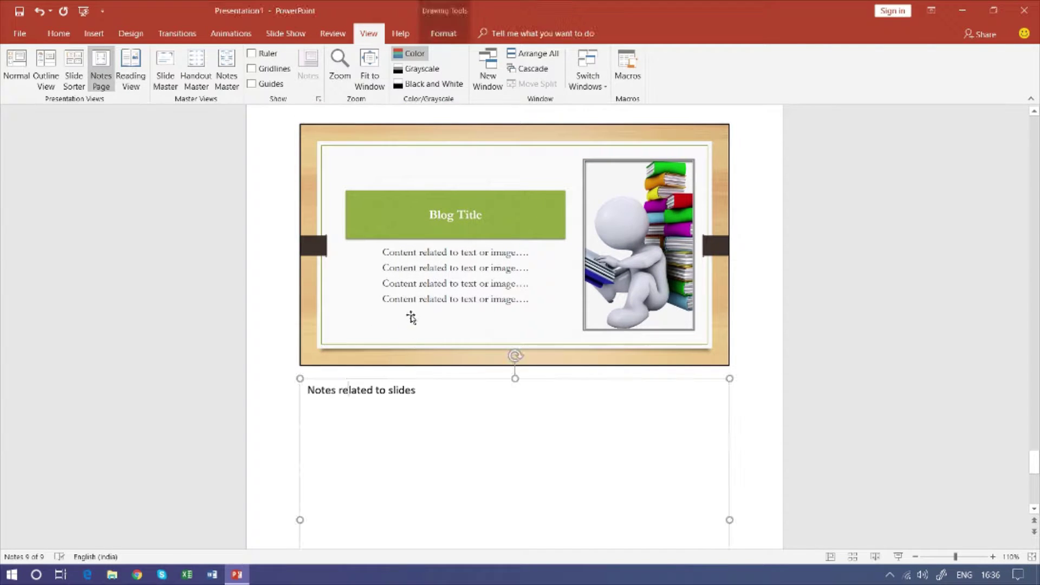
left_click(364, 417)
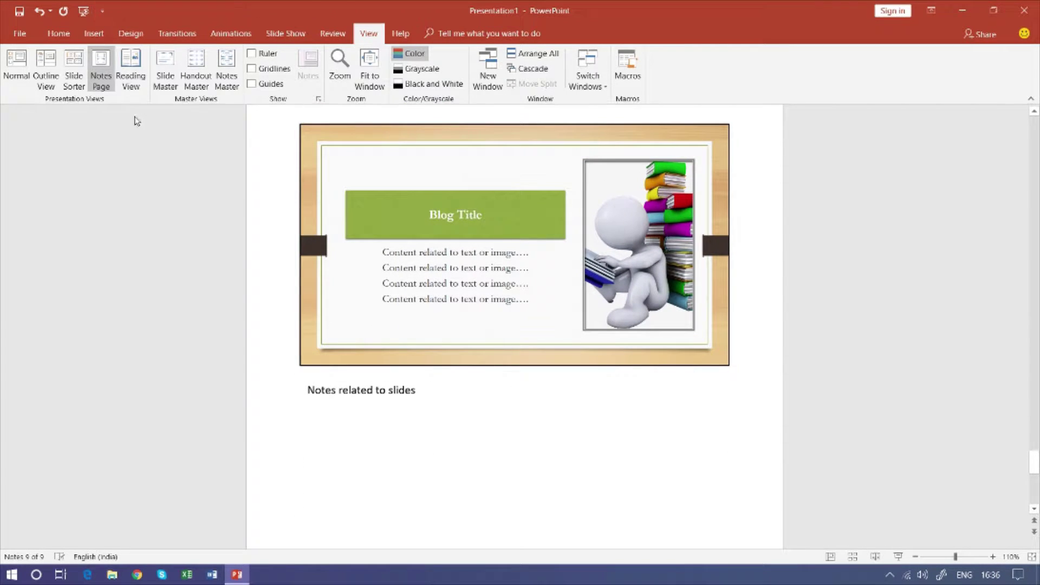
left_click(135, 84)
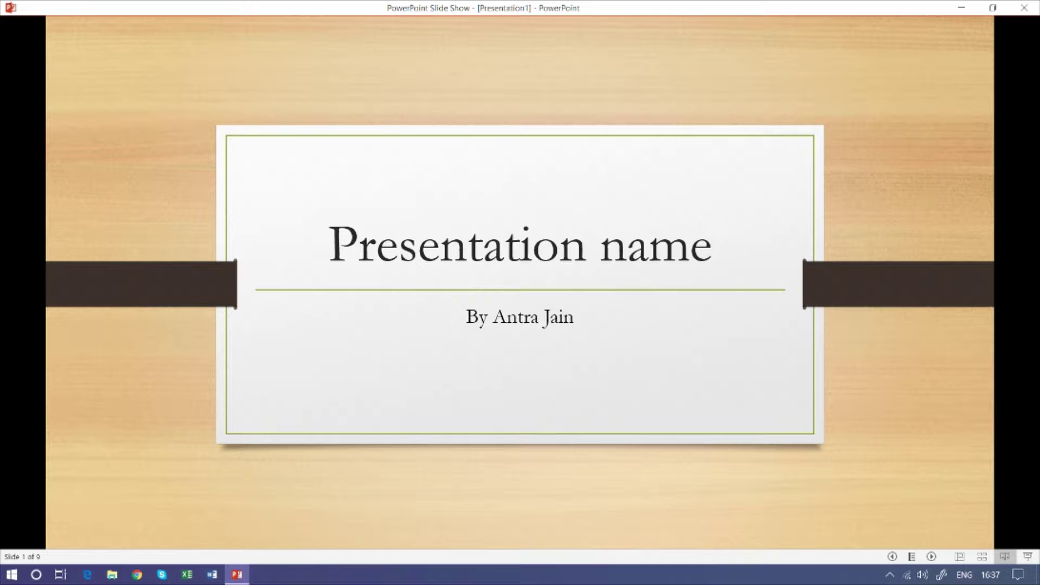
Advance the reading view from the title slide to slide 2's chart.
key("Right")
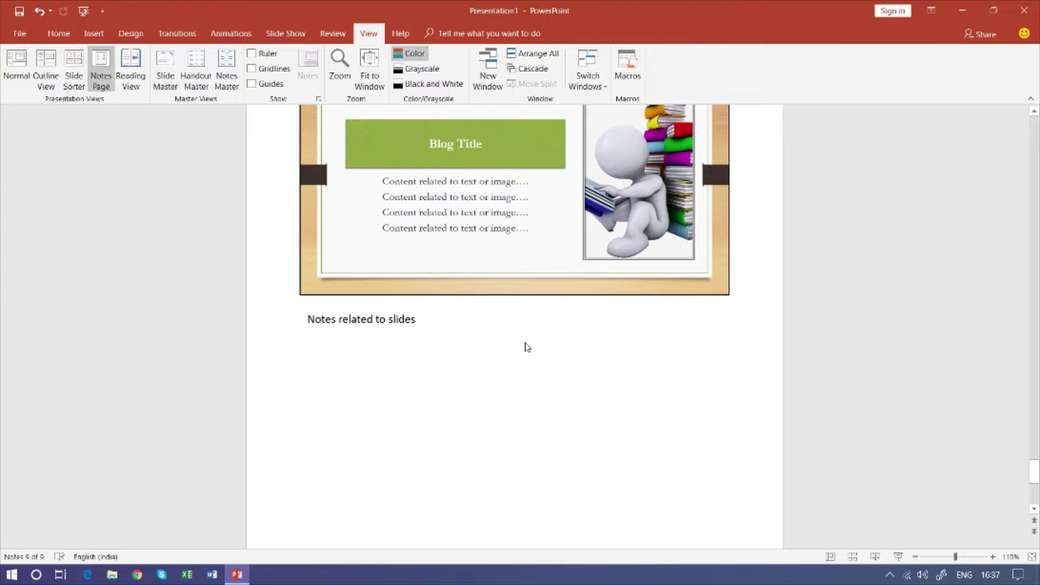
Switch back to Normal view showing the Presentation name title slide.
left_click(15, 73)
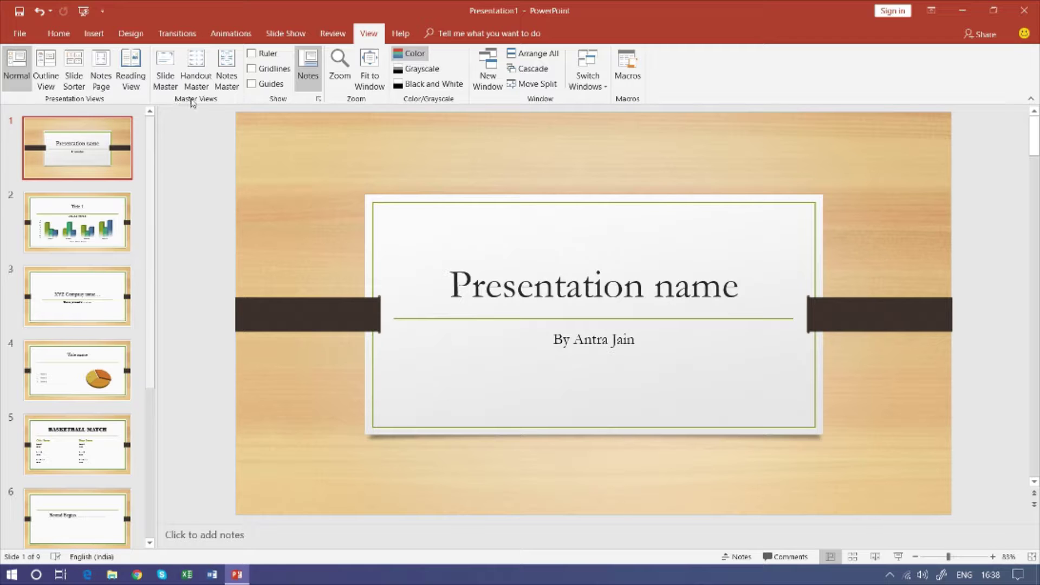
Open Slide Master view and preview the Title and Content through Blank layouts.
left_click(166, 81)
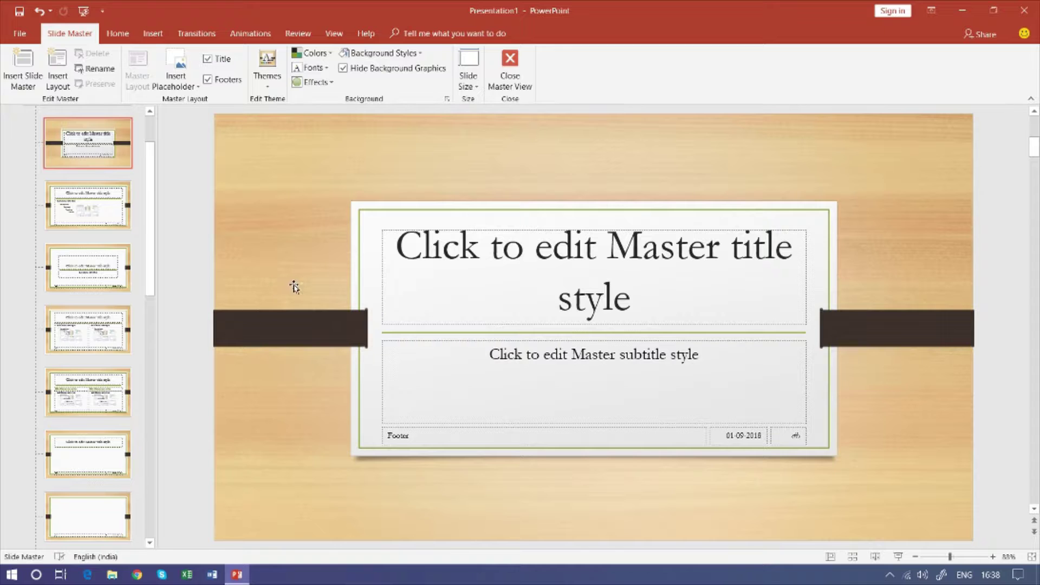
left_click(108, 205)
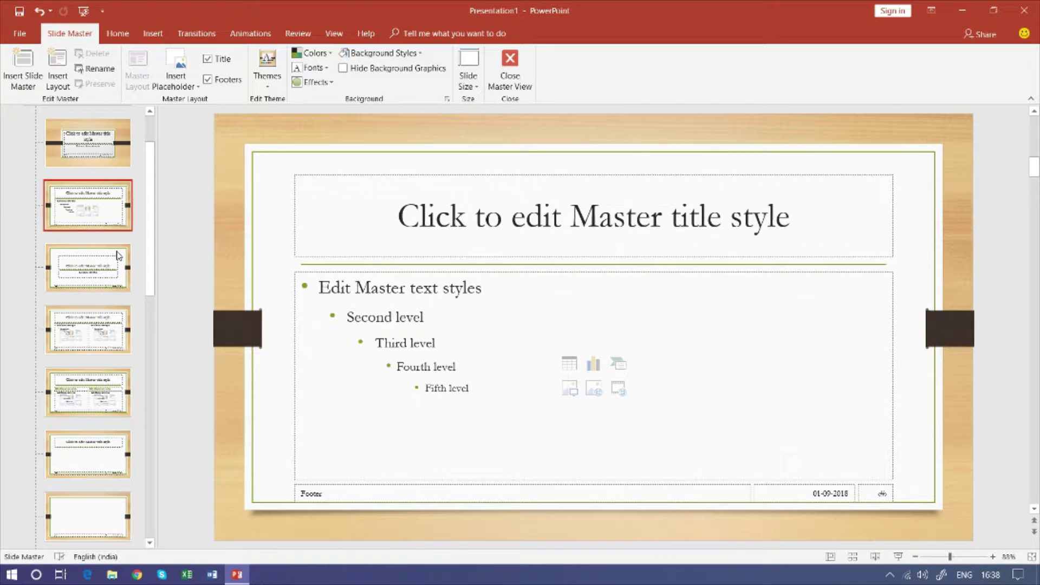
left_click(123, 271)
left_click(118, 339)
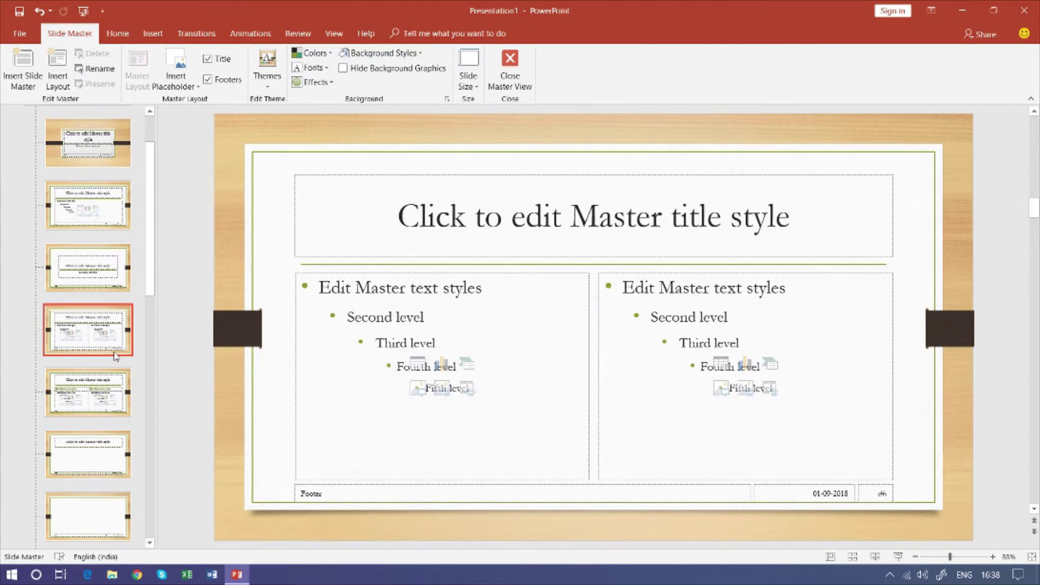
left_click(106, 402)
left_click(92, 469)
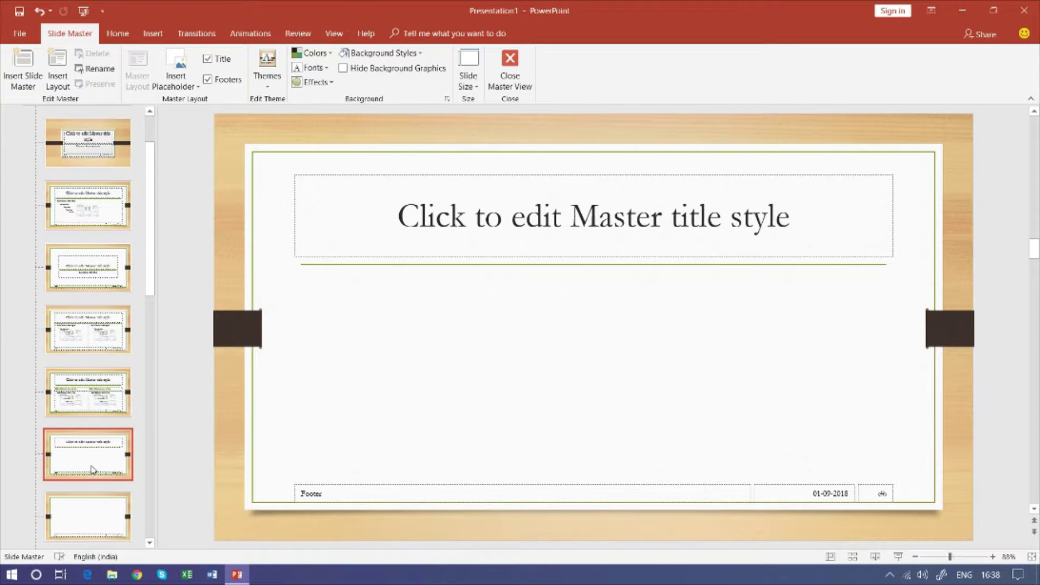
left_click(82, 518)
Check the Title Slide layout, then settle on the main Organic slide master.
scroll(87, 271, "up", 3)
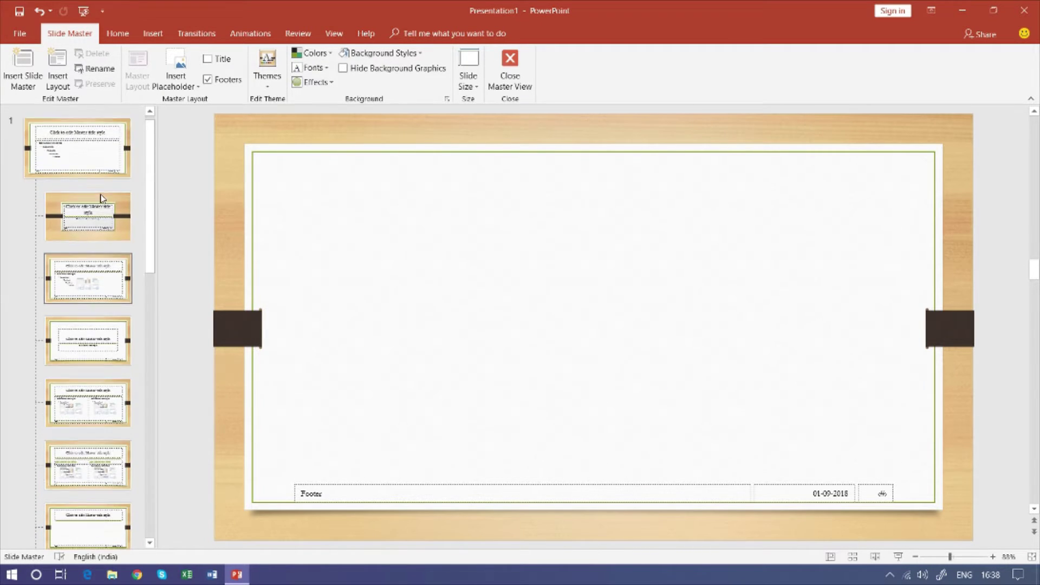
left_click(104, 153)
left_click(89, 230)
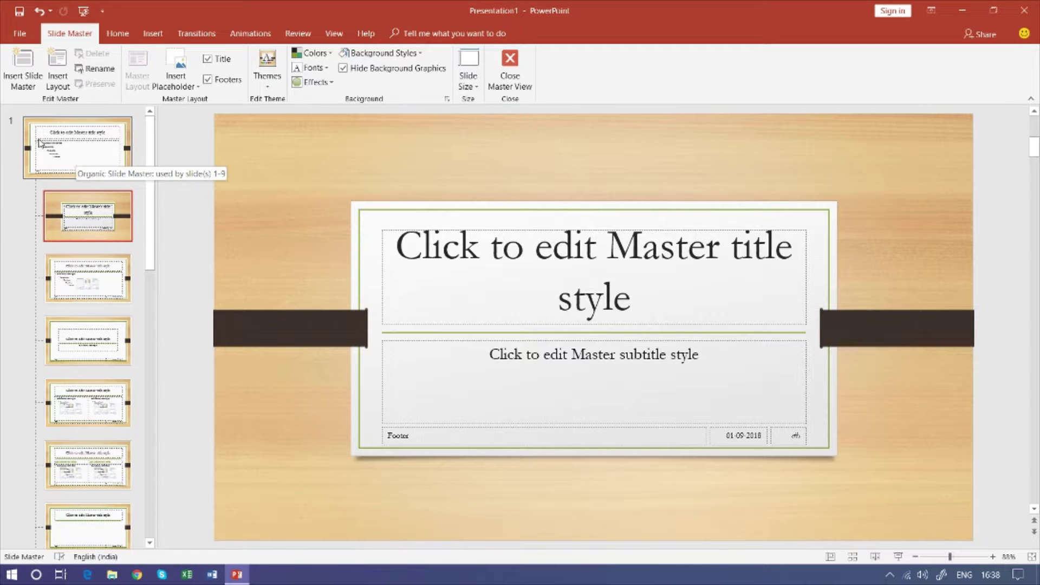
left_click(90, 149)
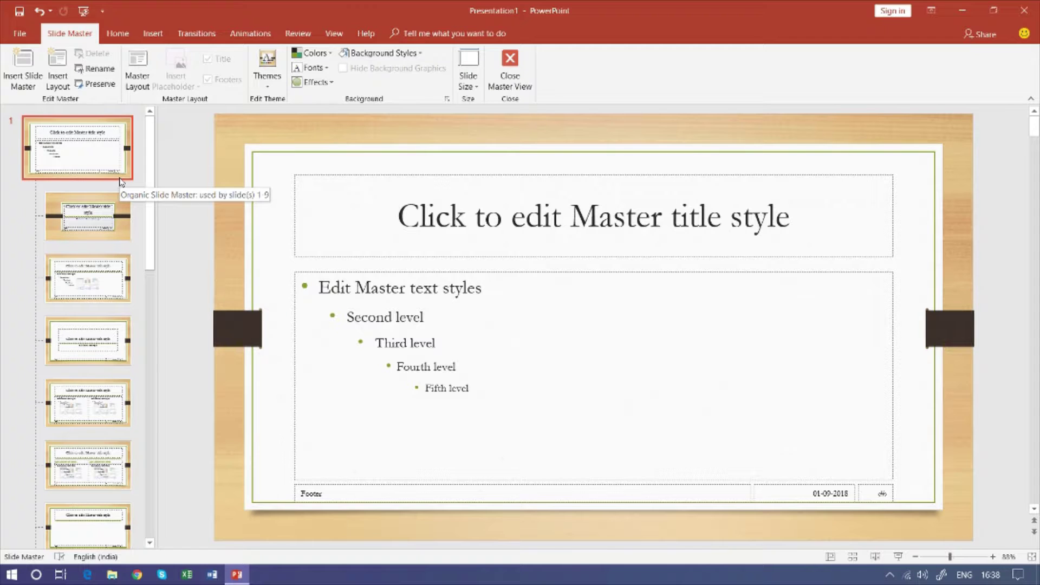
Select the whole master title text and bring up the Home font options.
left_click(414, 316)
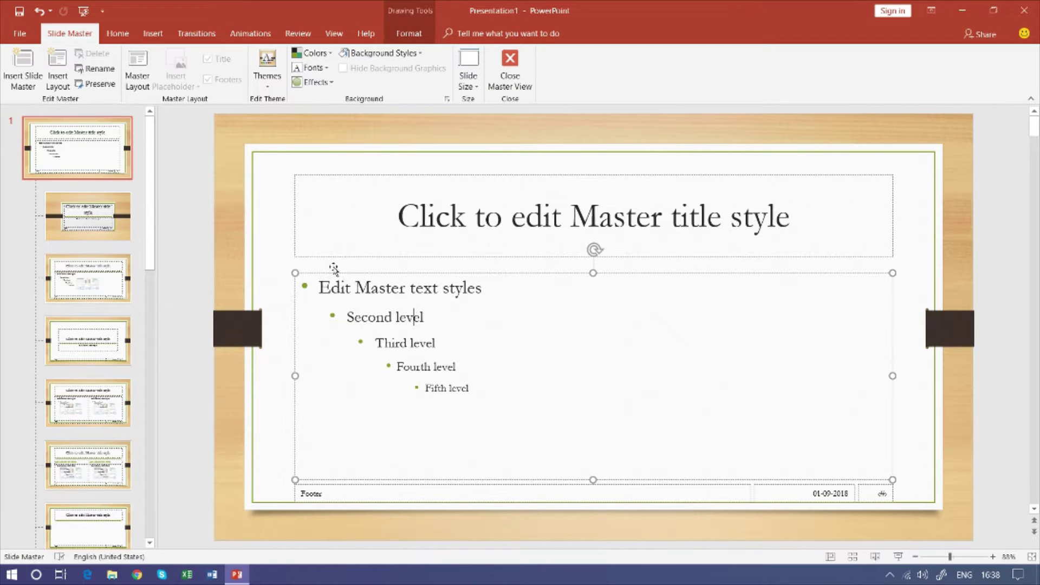
left_click(275, 289)
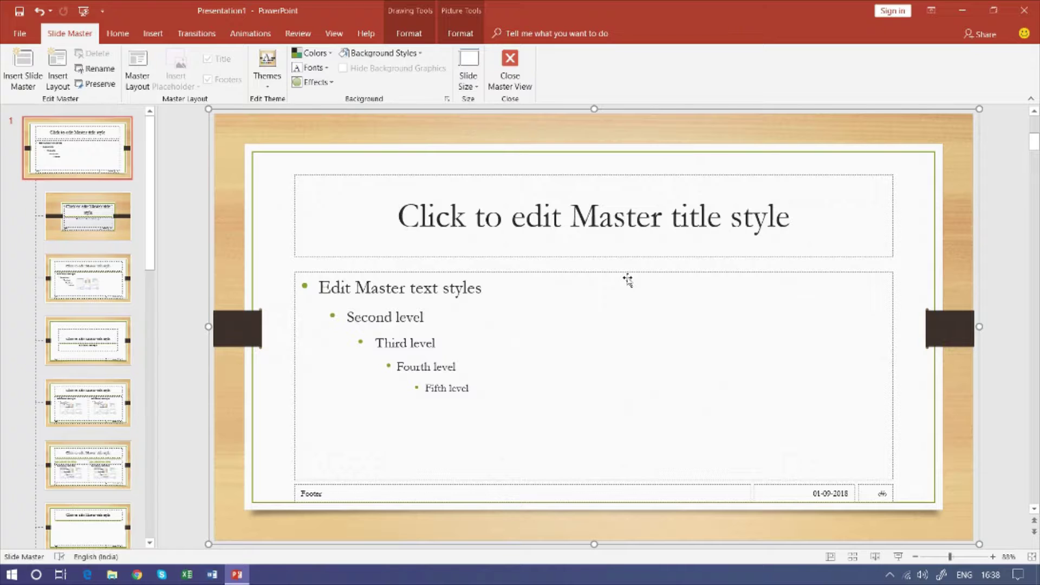
left_click(355, 224)
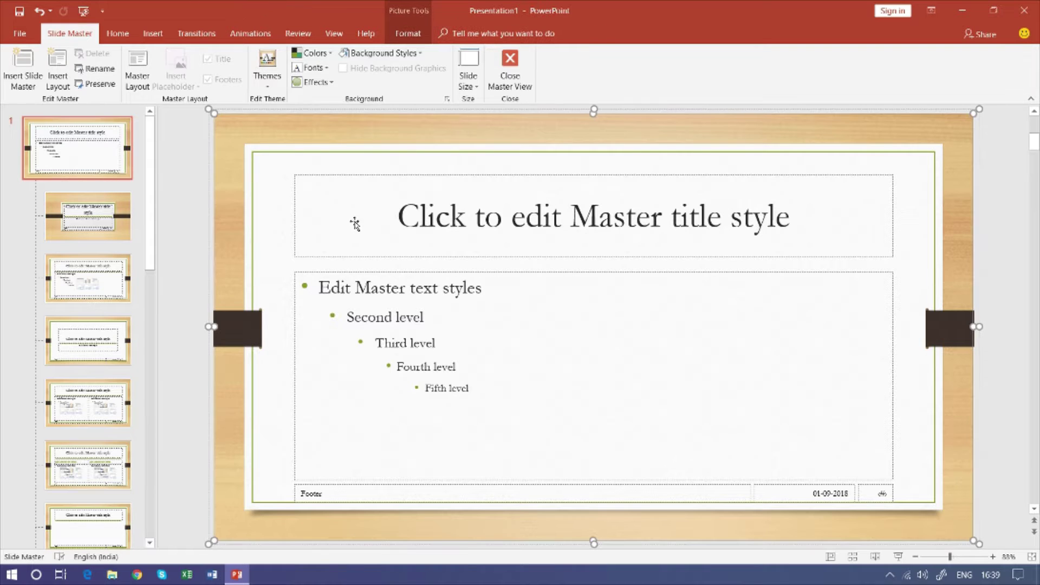
left_click(434, 369)
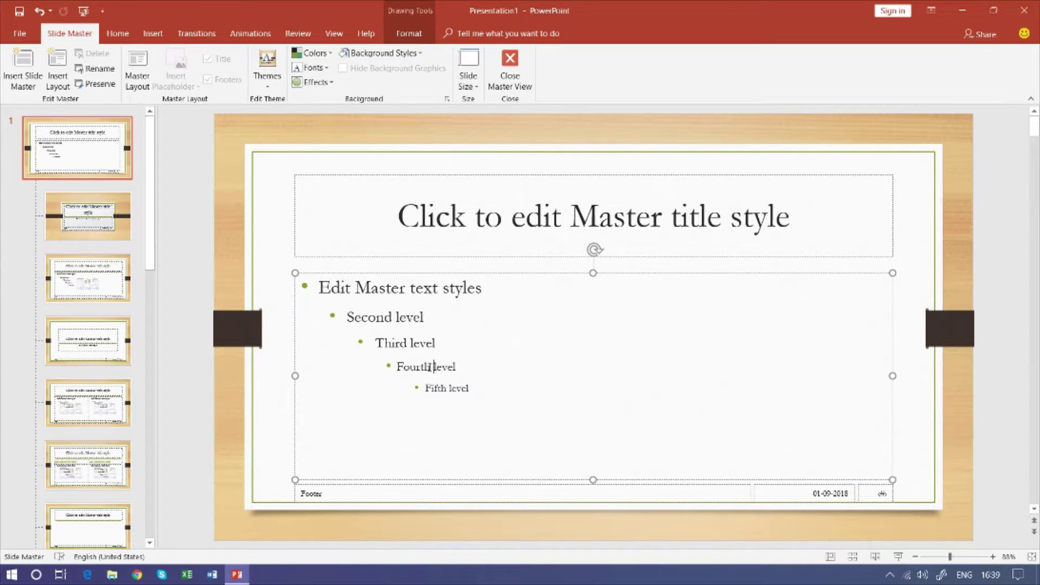
left_click(391, 211)
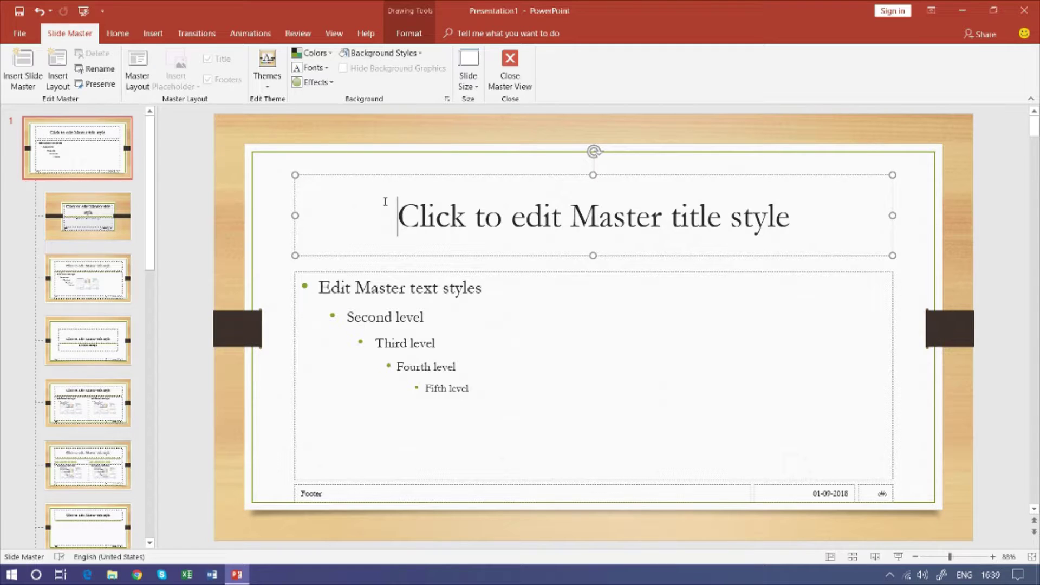
left_click_drag(385, 202, 782, 237)
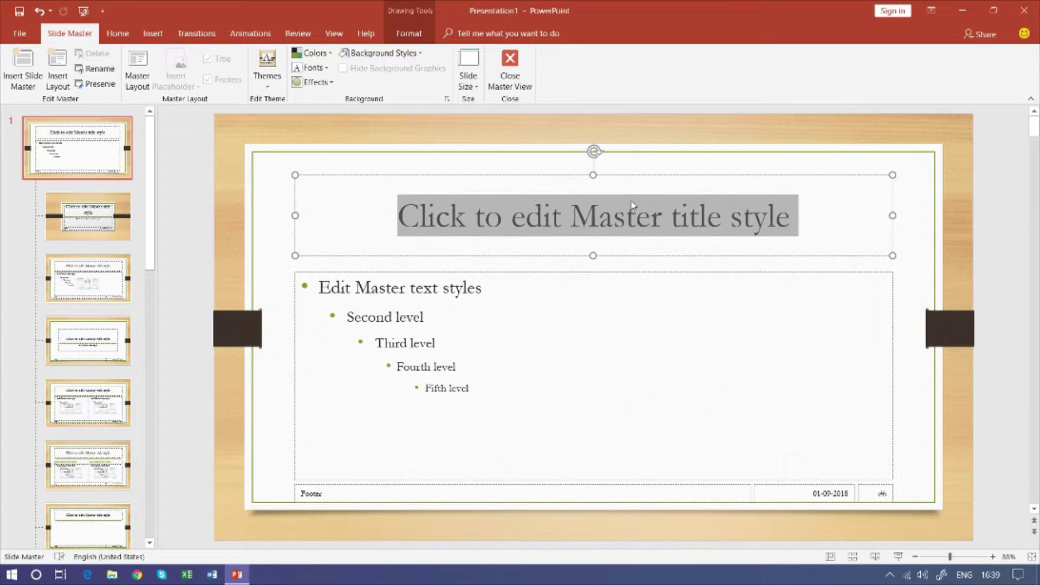
left_click(117, 33)
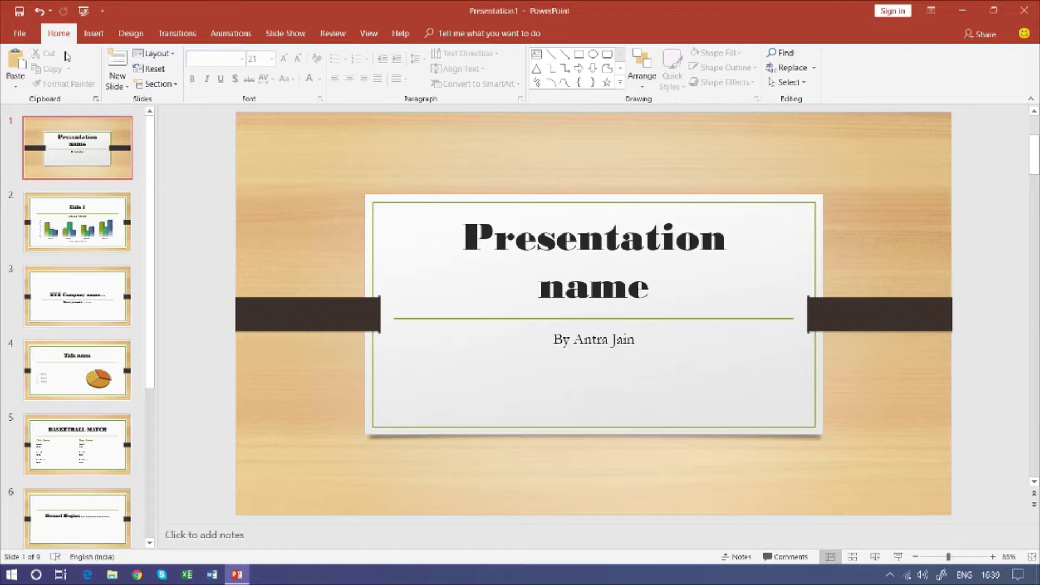
Jump to slide 9, then reopen Slide Master view with Alt+W, M.
key("End")
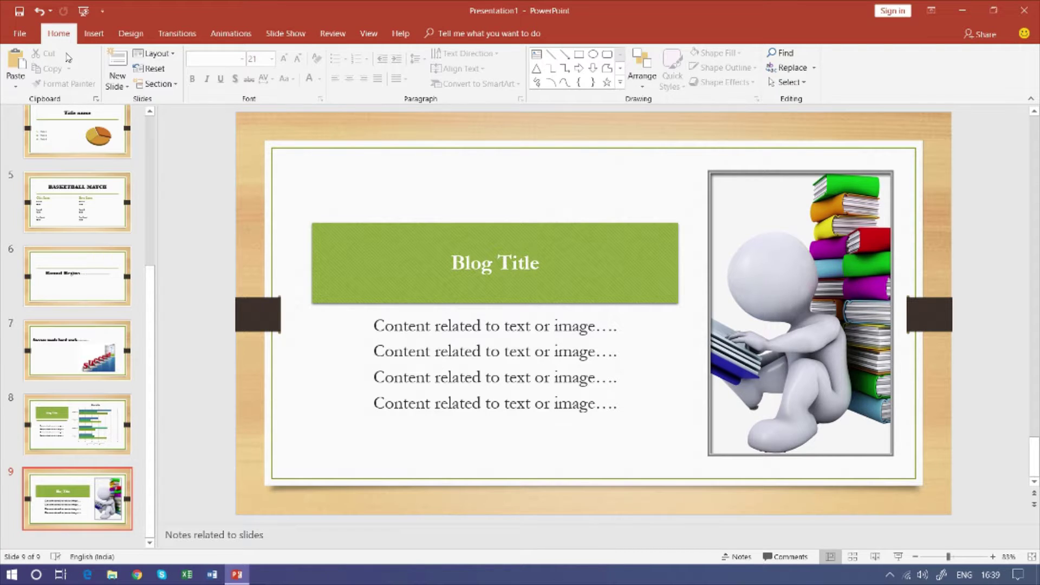
key("alt+w")
key("m")
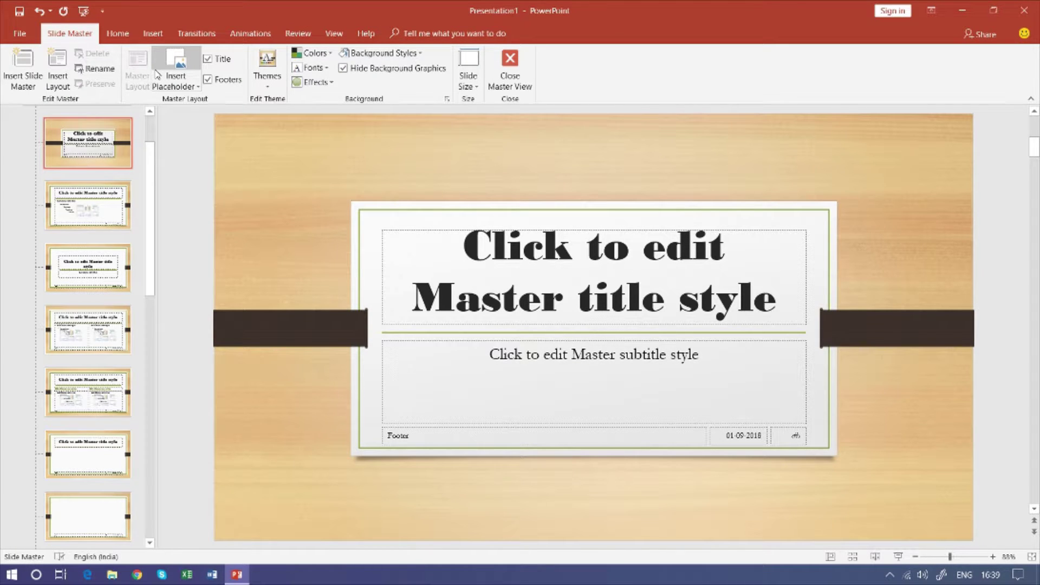
Browse the layouts, return to the top Organic master and select its wood background picture.
left_click(77, 148)
left_click(436, 366)
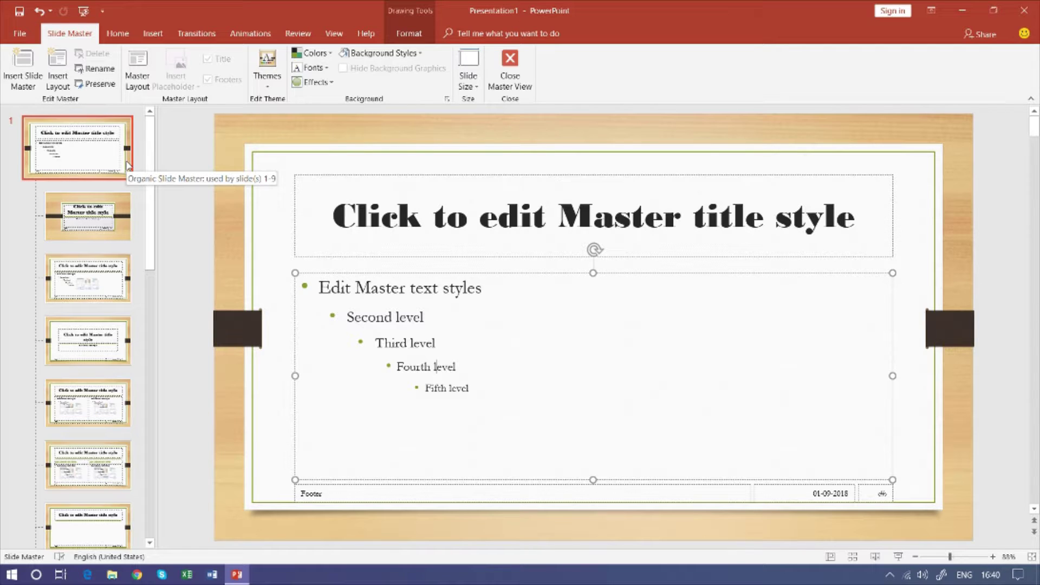
left_click(128, 361)
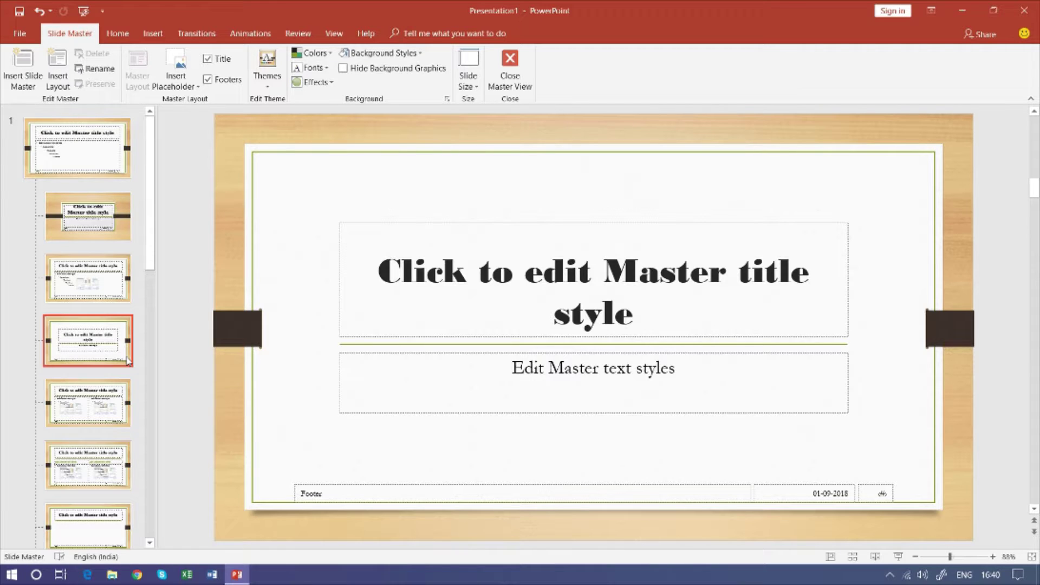
key("Up")
key("Up")
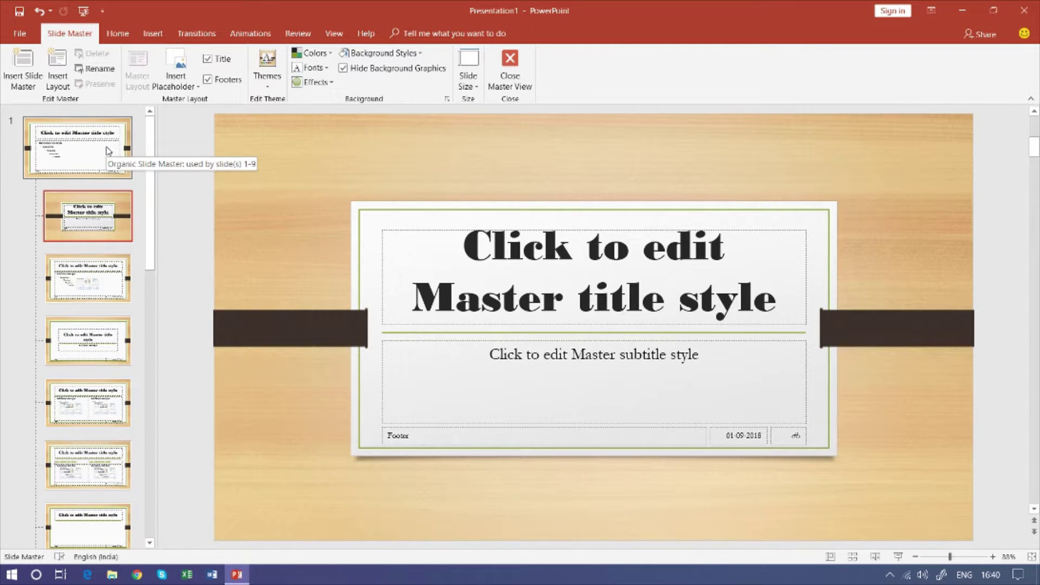
left_click(74, 142)
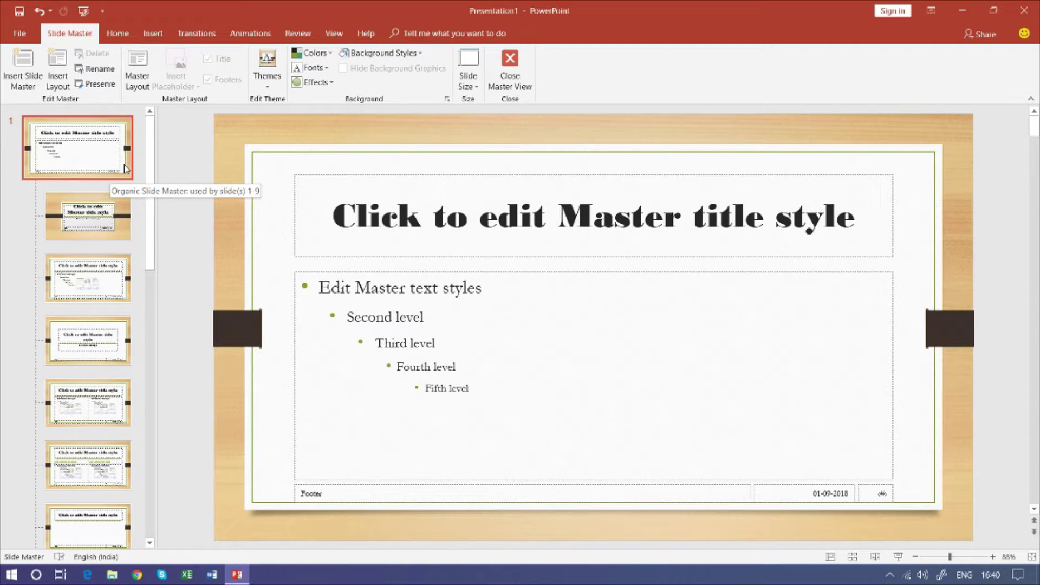
left_click(724, 430)
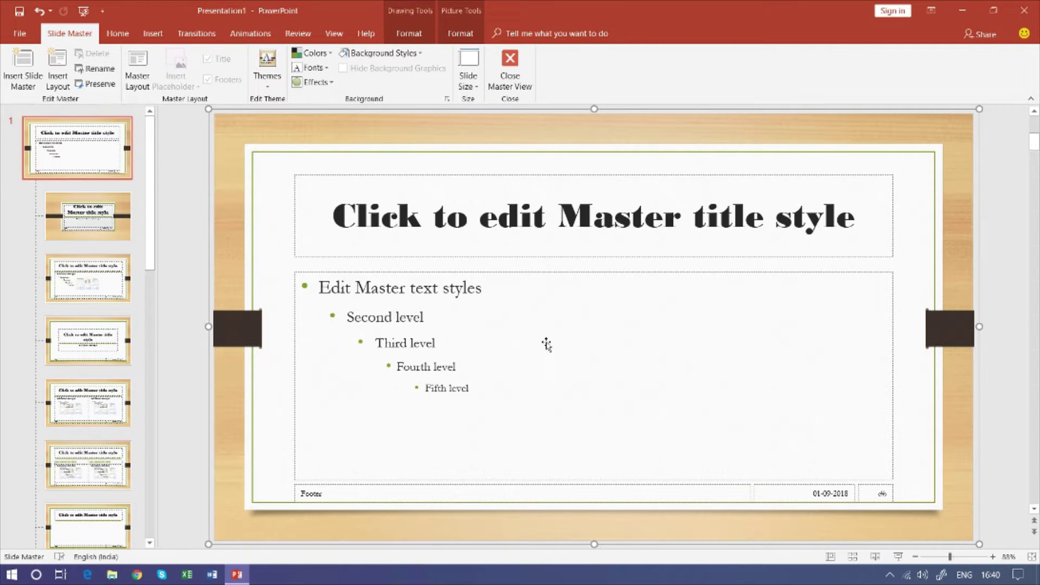
Insert the 'images (1)' logo picture onto the slide master.
left_click(144, 35)
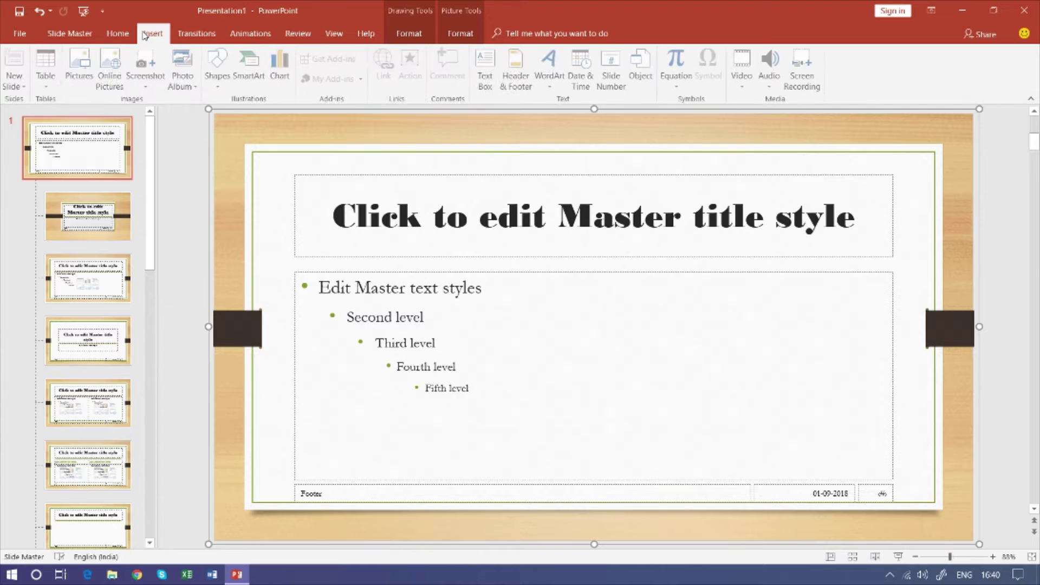
left_click(88, 86)
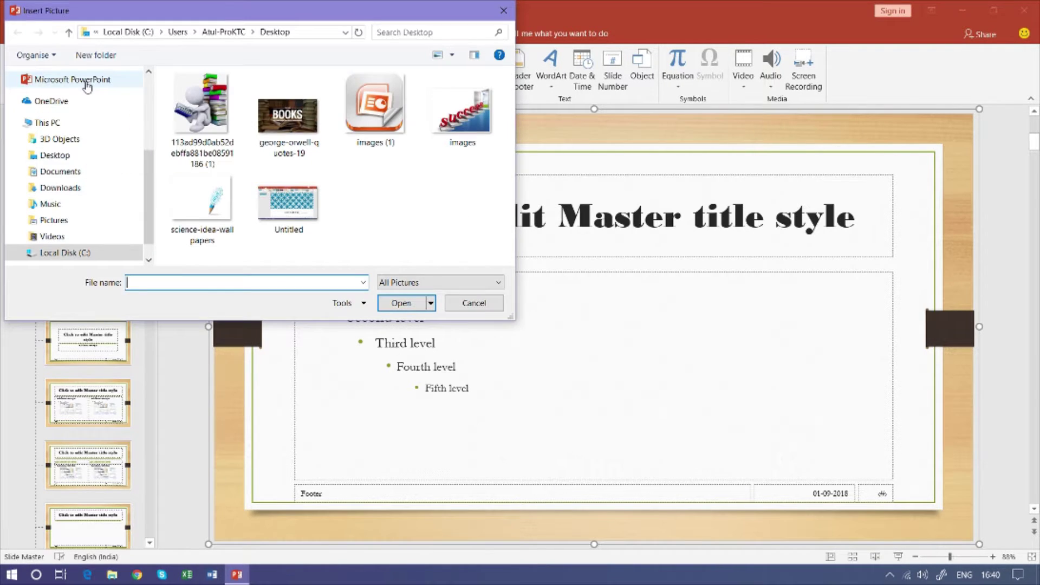
left_click(362, 125)
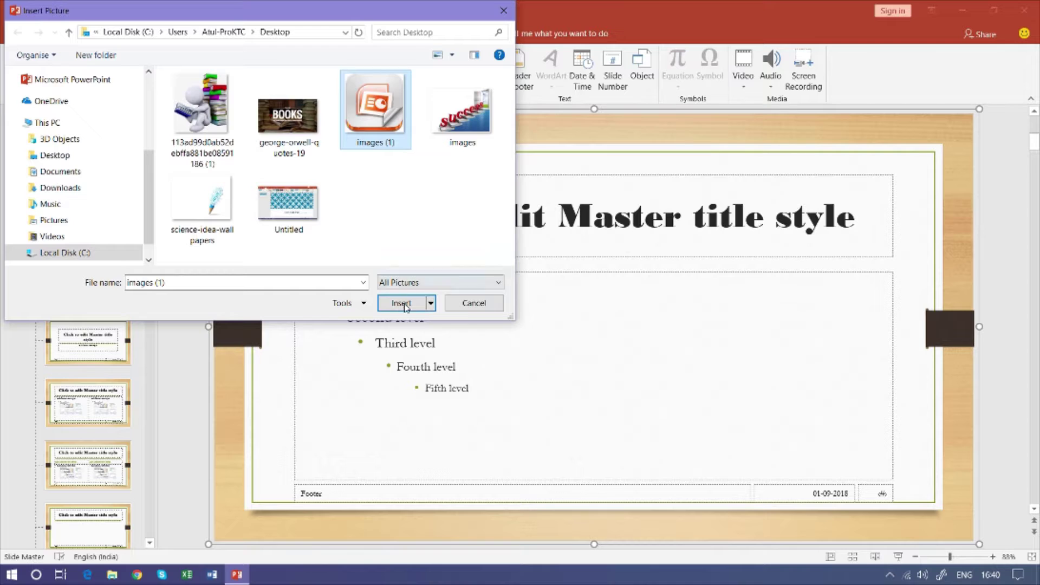
left_click(414, 304)
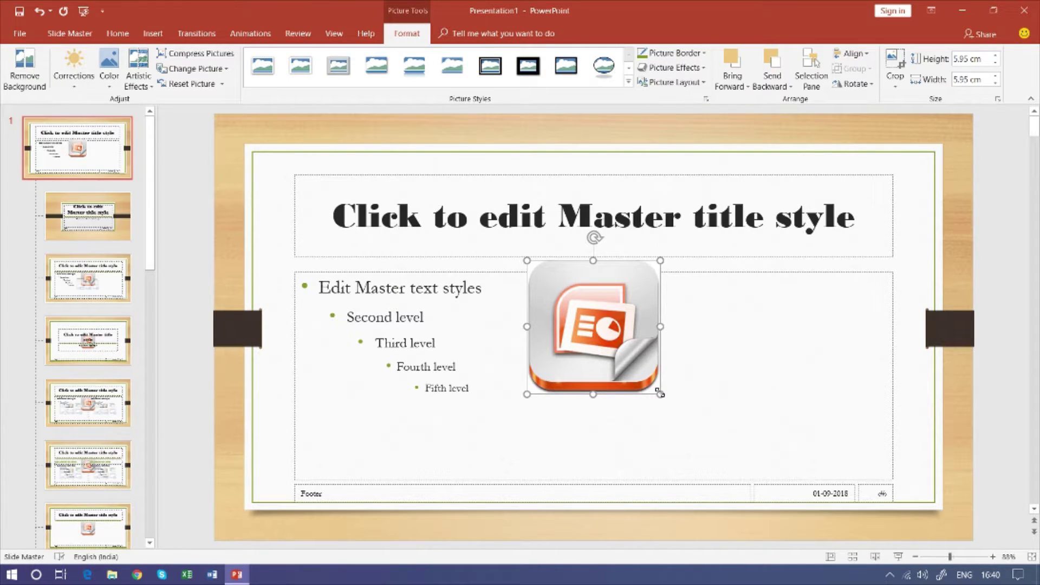
Shrink the logo to 1.02 cm and place it in the bottom-right corner.
left_click_drag(661, 395, 549, 283)
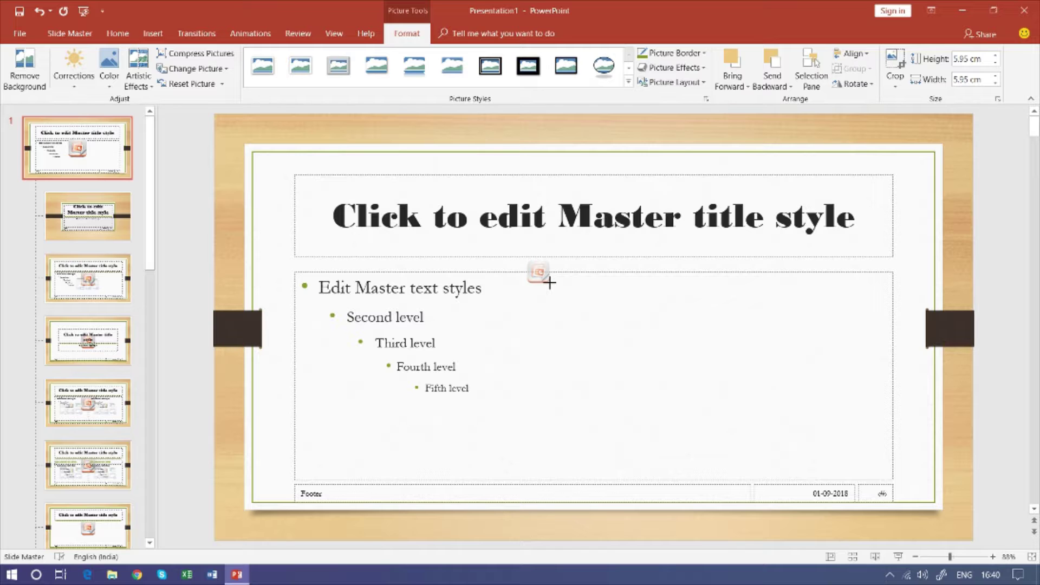
left_click_drag(539, 273, 955, 529)
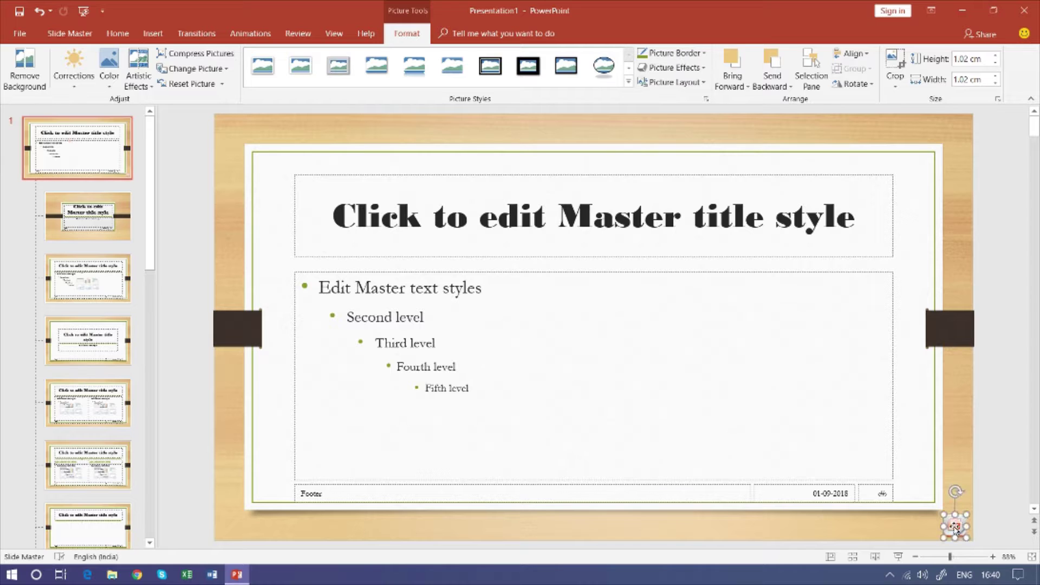
left_click(841, 525)
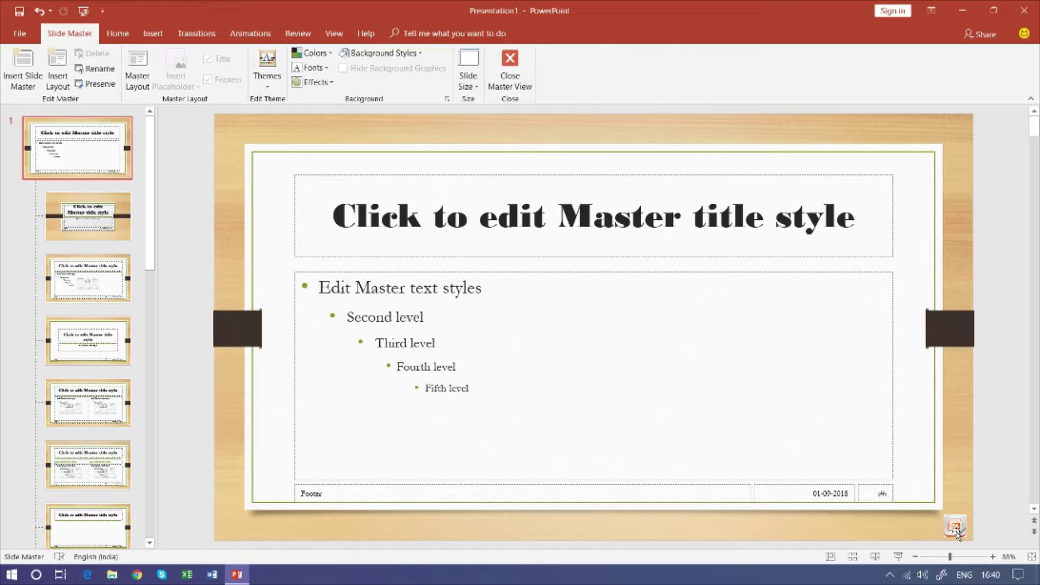
Close Master View and scroll through the slides to check the corner logo.
left_click(517, 78)
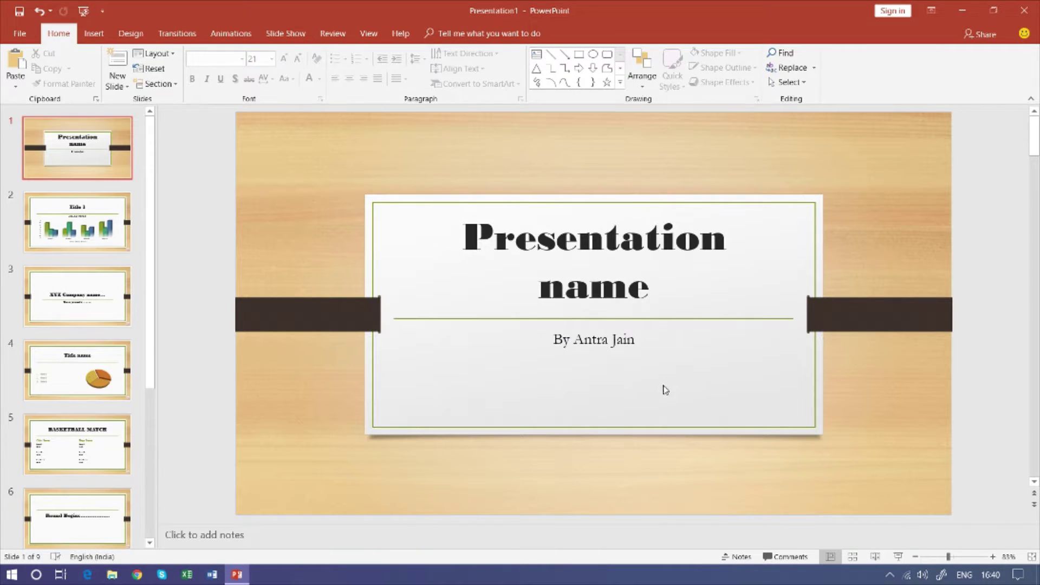
left_click(119, 212)
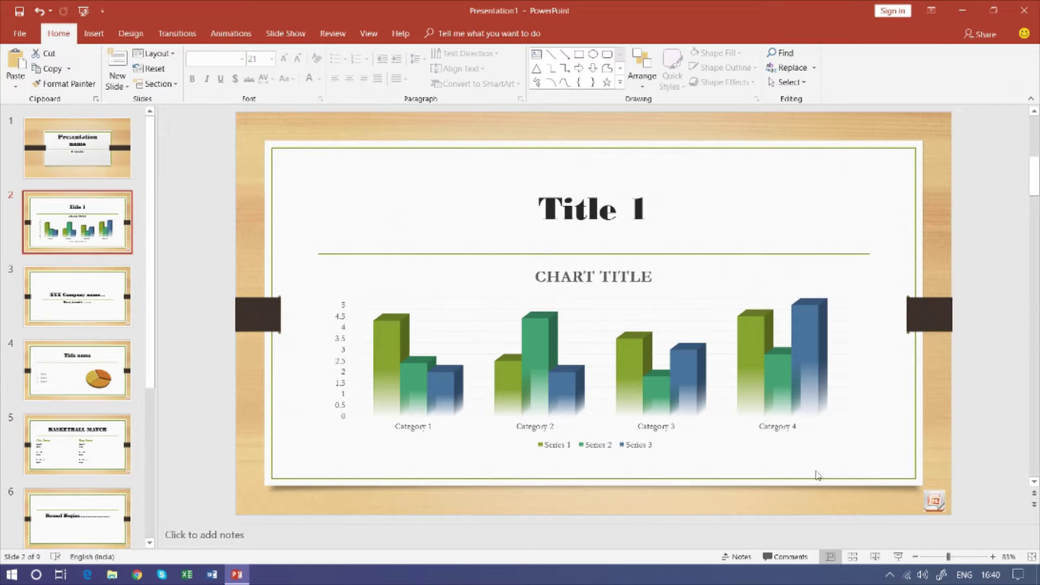
scroll(936, 414, "down", 1)
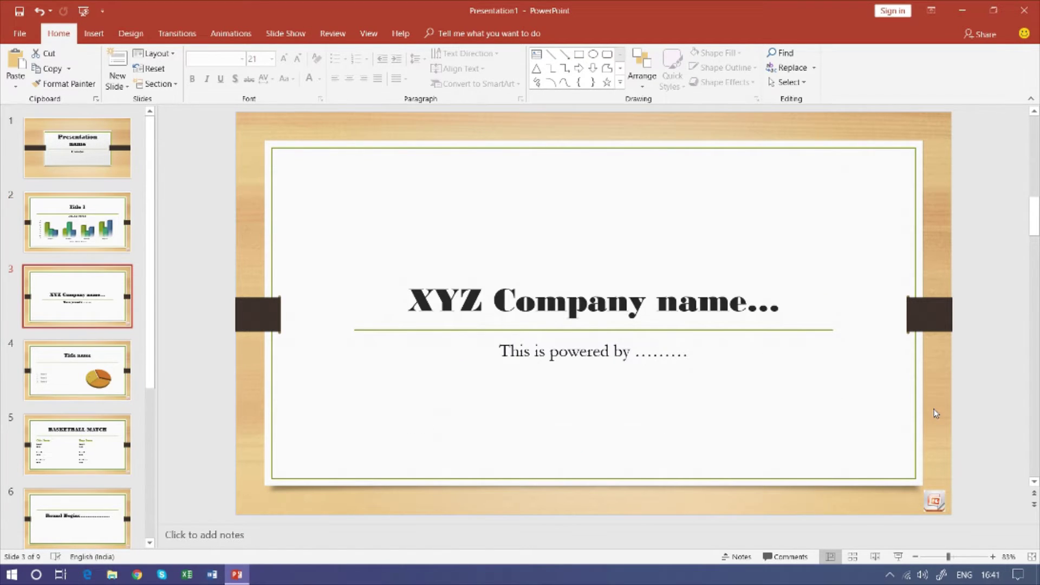
scroll(936, 414, "down", 1)
scroll(935, 414, "down", 1)
scroll(936, 414, "down", 2)
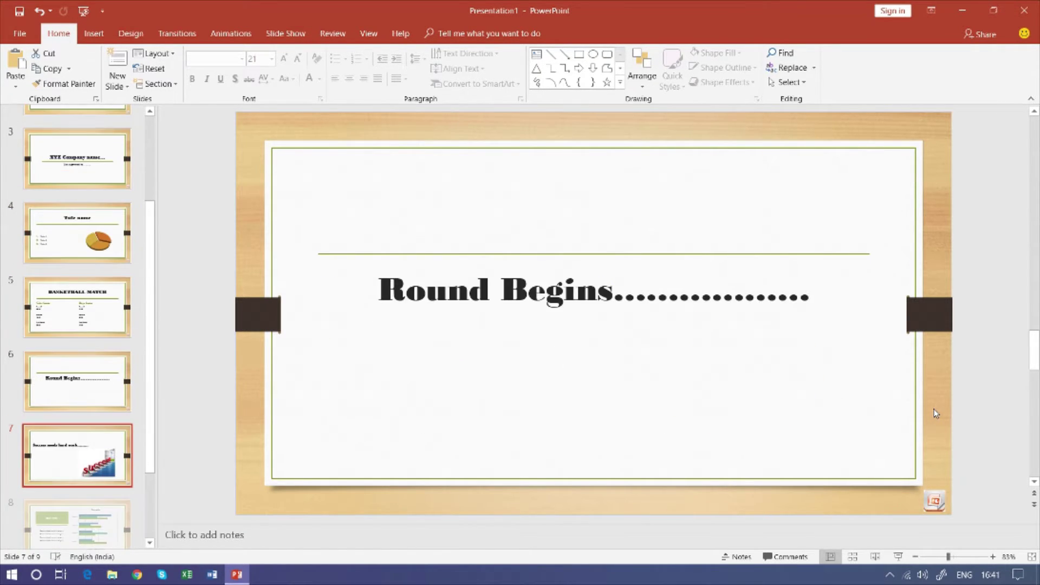
scroll(936, 413, "down", 2)
scroll(936, 414, "up", 1)
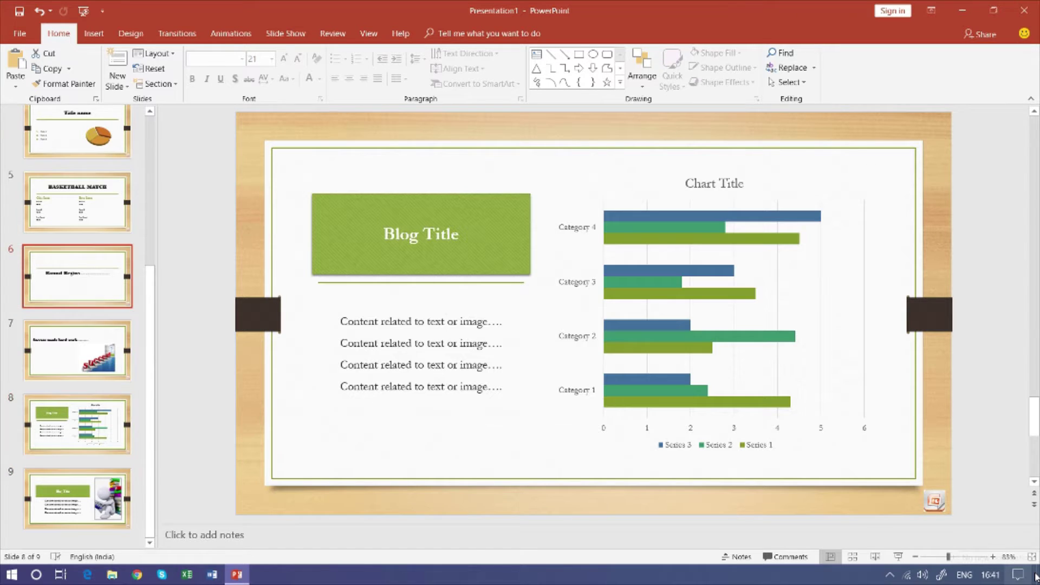
Return to the Presentation name title slide, slide 1.
key("Home")
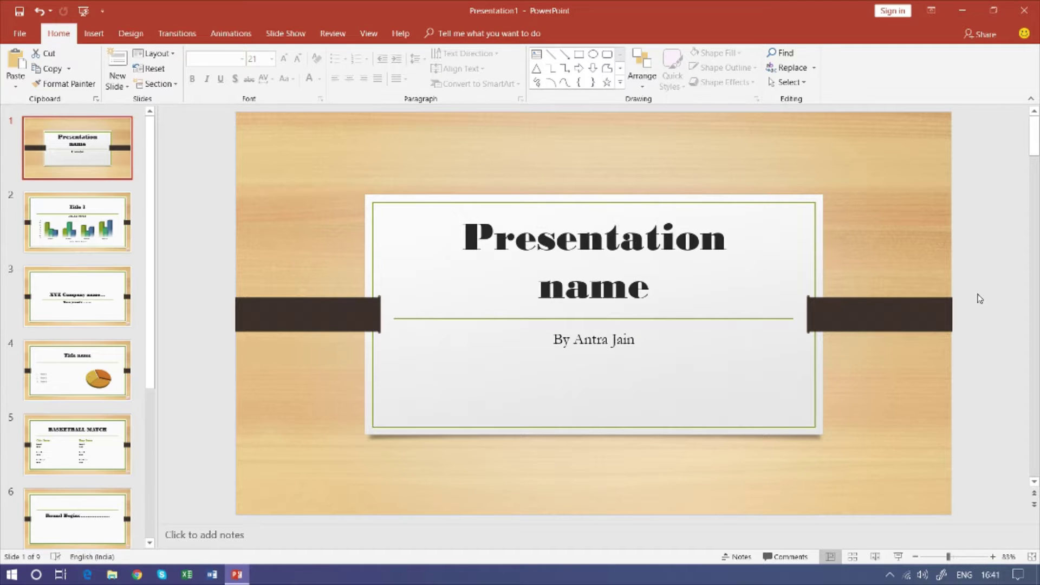
left_click(631, 310)
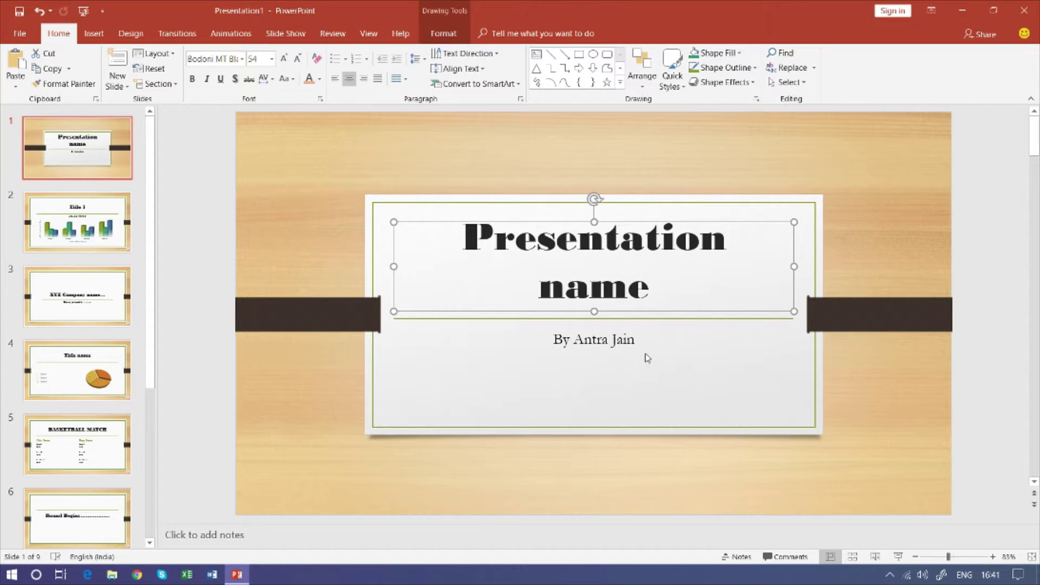
left_click(647, 357)
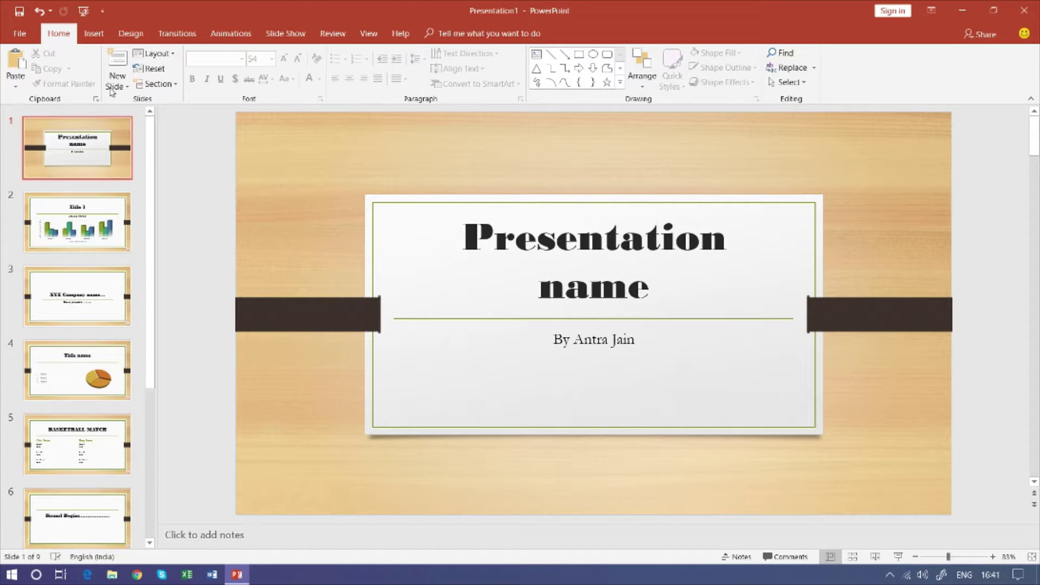
scroll(111, 92, "down", 7)
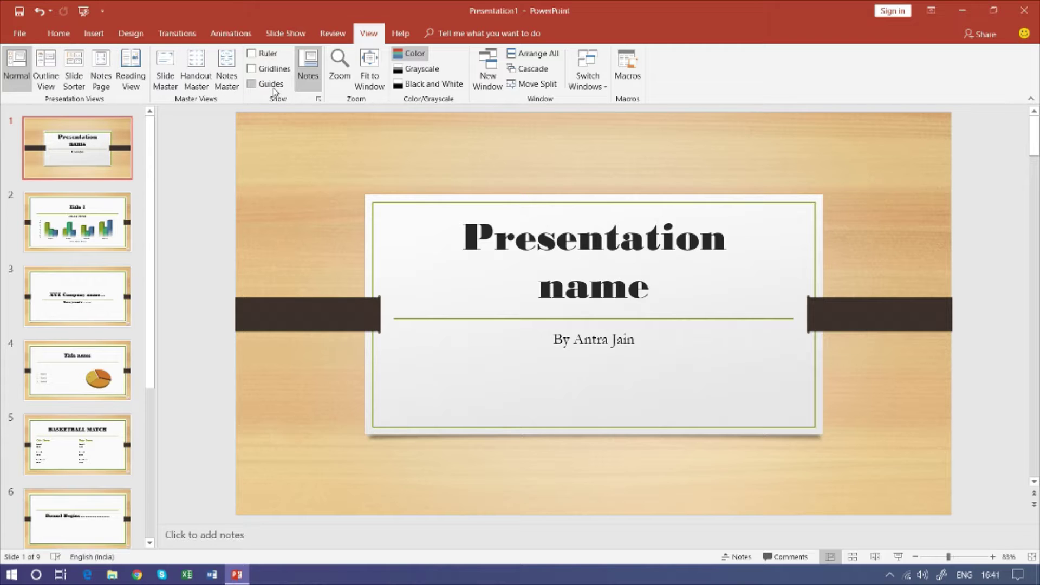
Briefly view the Handout Master, close it, and reopen Slide Master view.
key("alt+w")
key("h")
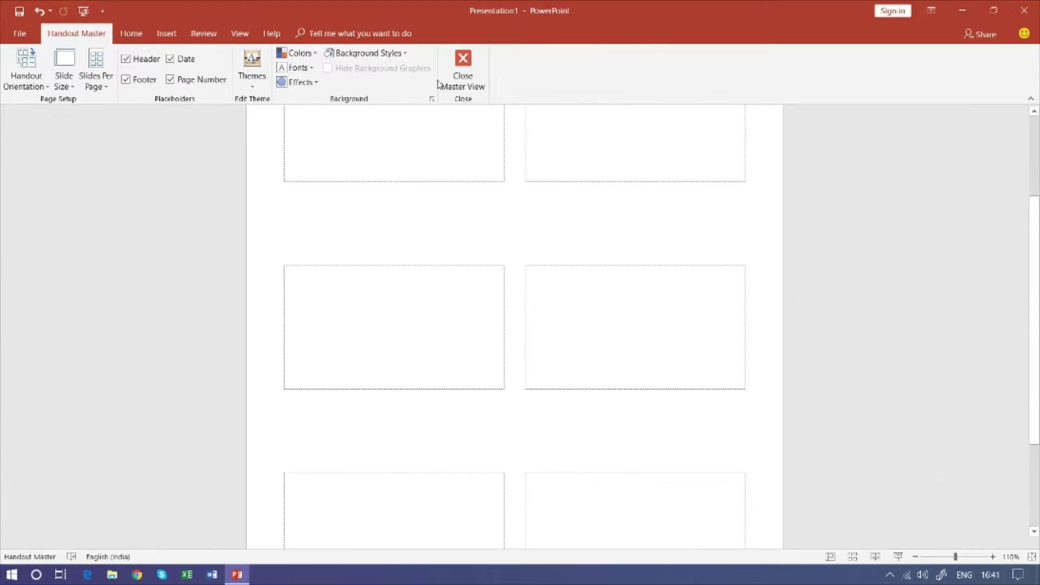
left_click(445, 76)
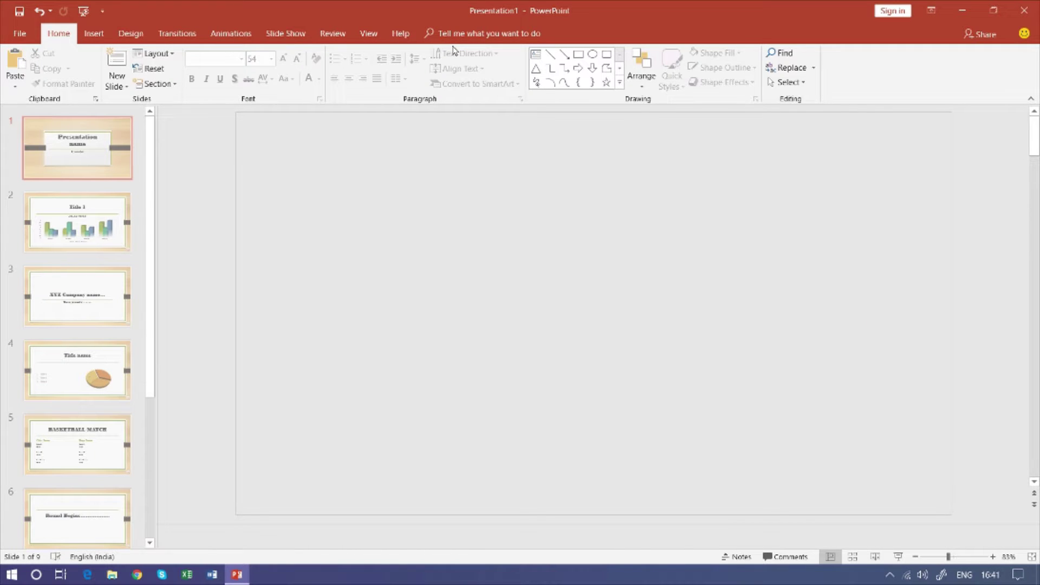
key("alt+w")
key("m")
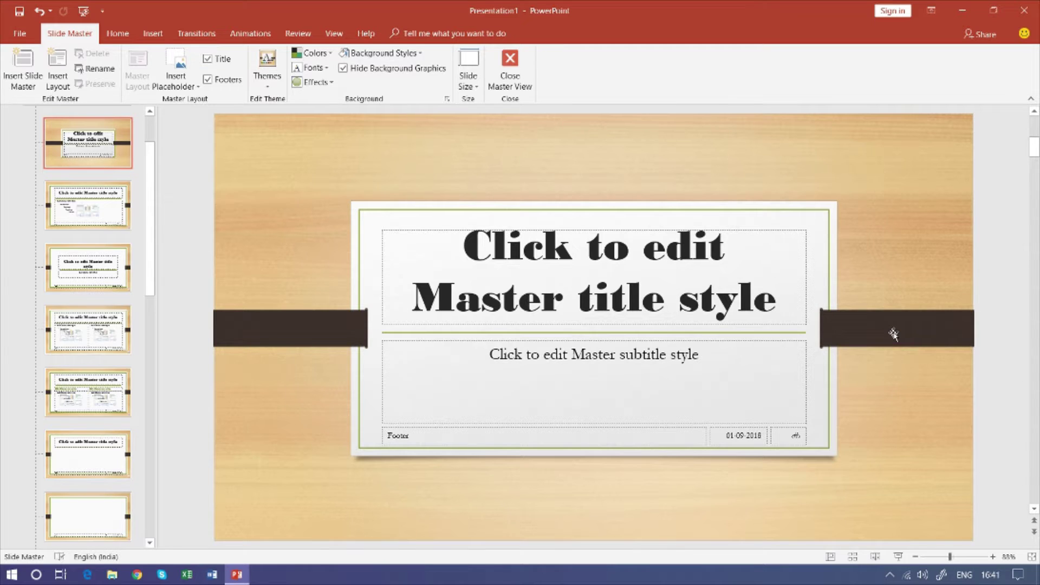
Show background graphics on the Title Slide layout, then close Master View.
key("Up")
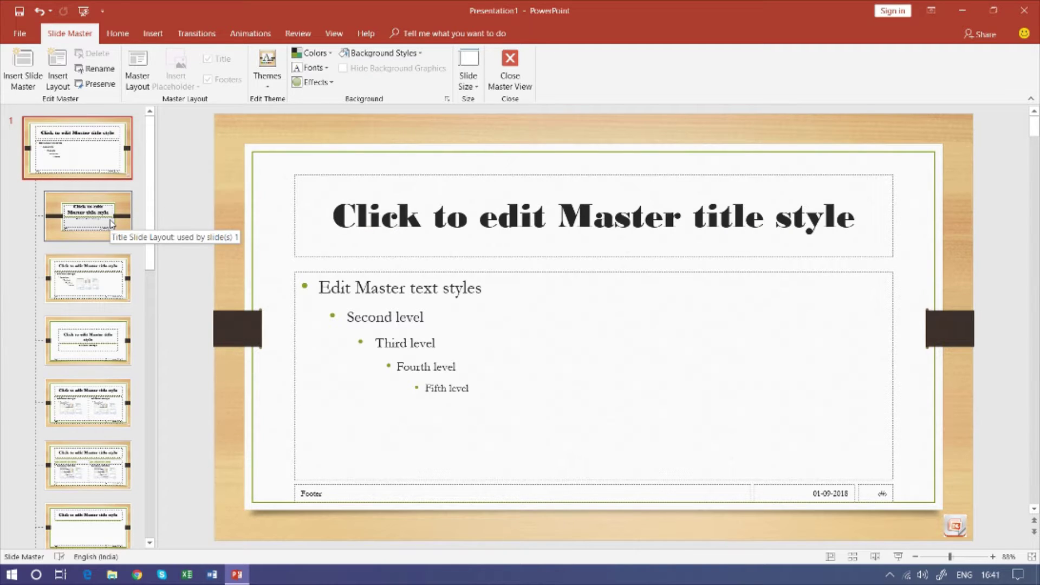
left_click(112, 223)
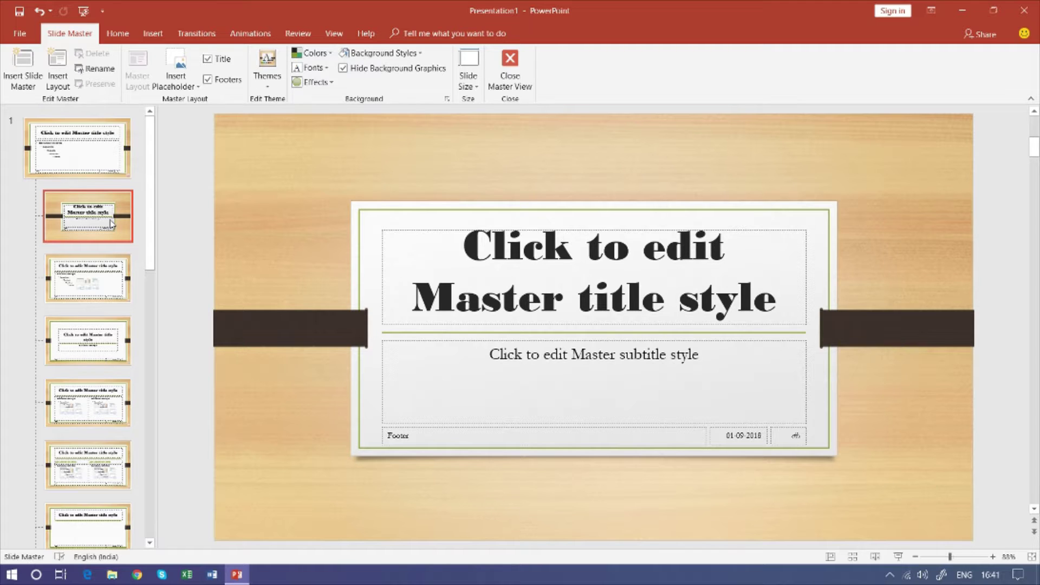
left_click(344, 71)
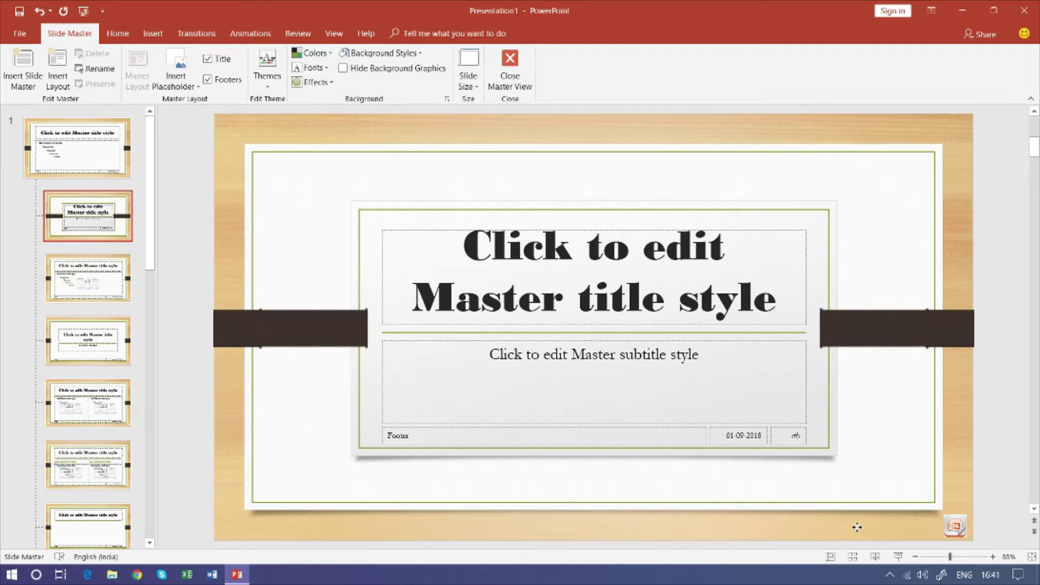
left_click(856, 527)
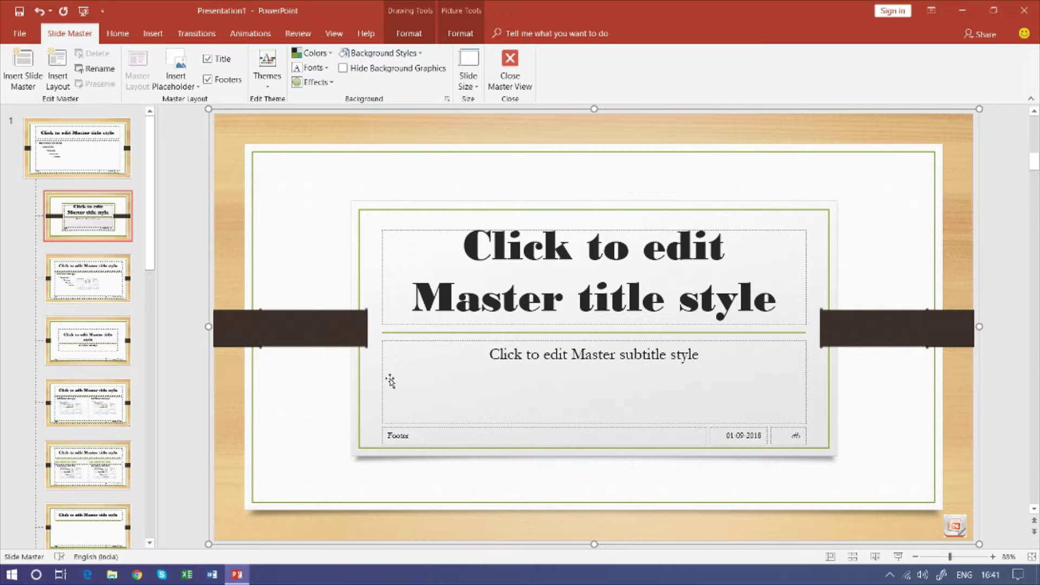
left_click(514, 74)
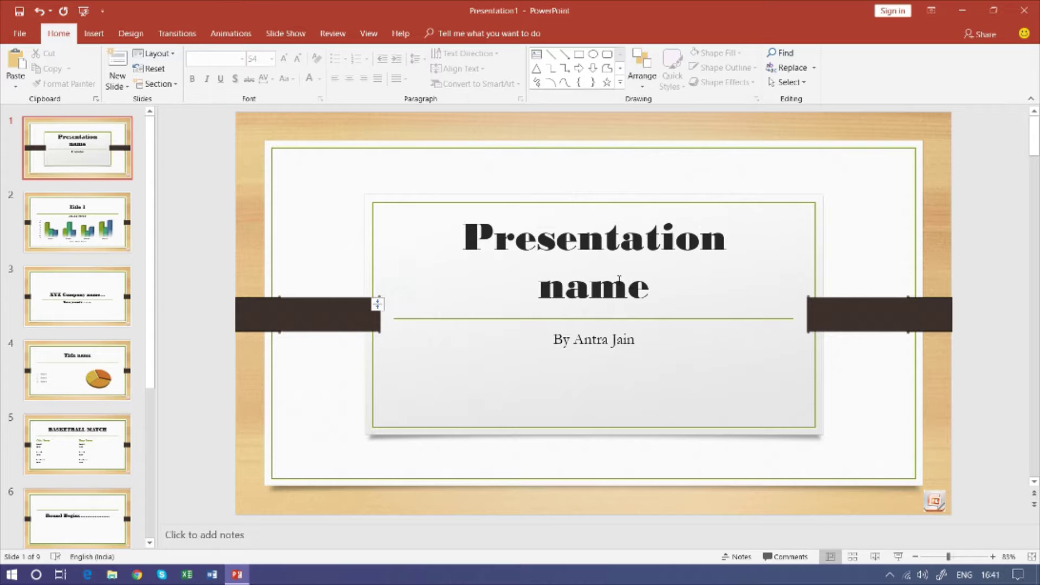
From the title slide, reopen Slide Master view and select the top Organic master.
left_click(681, 374)
left_click(730, 251)
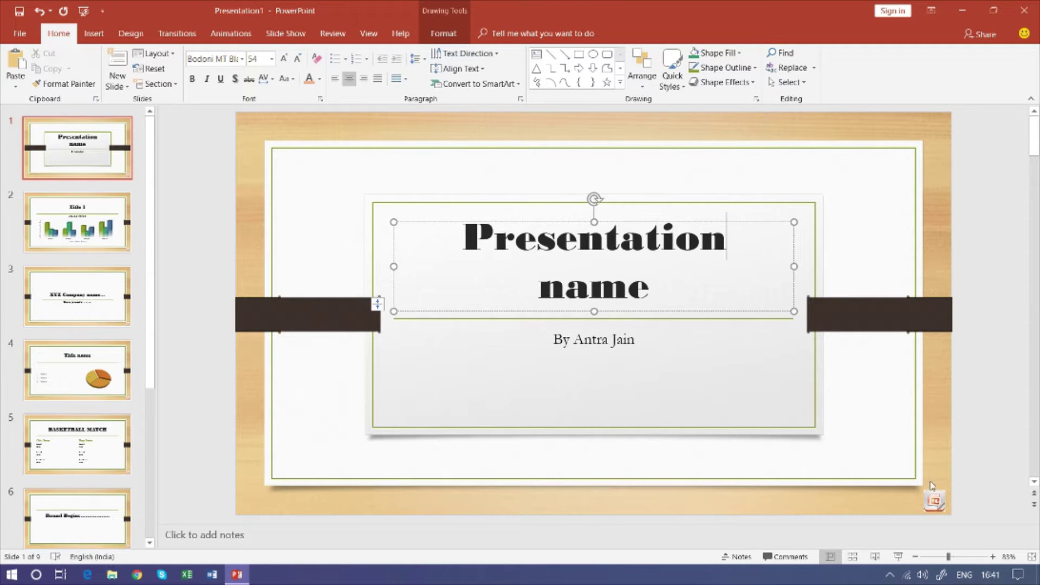
left_click(924, 404)
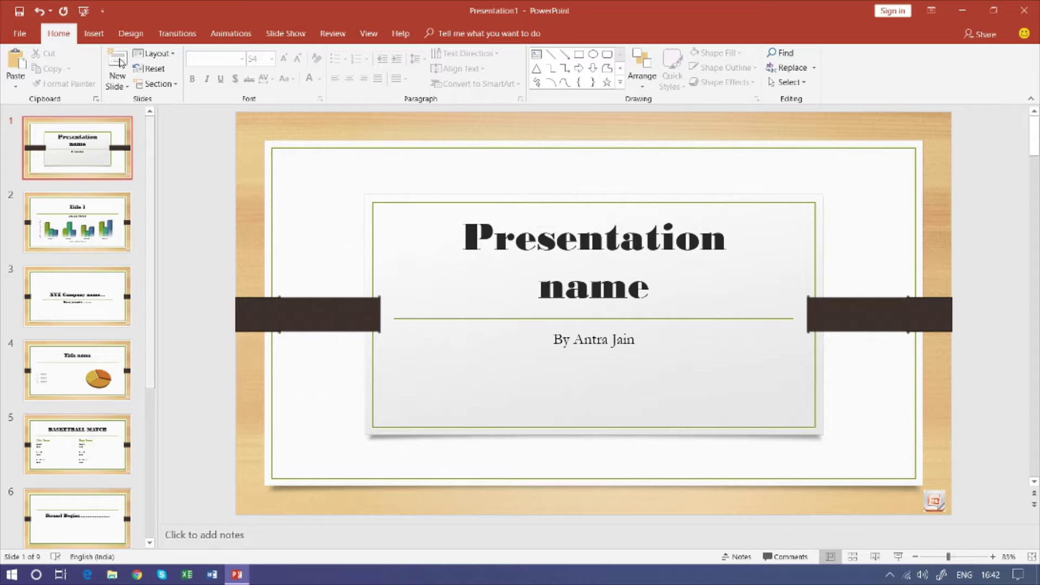
left_click(369, 33)
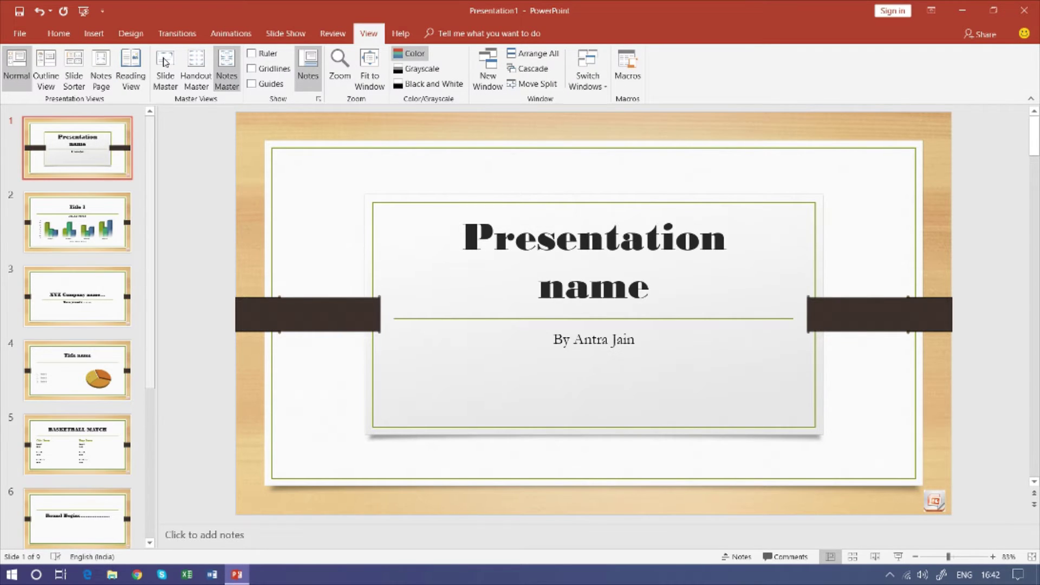
left_click(165, 68)
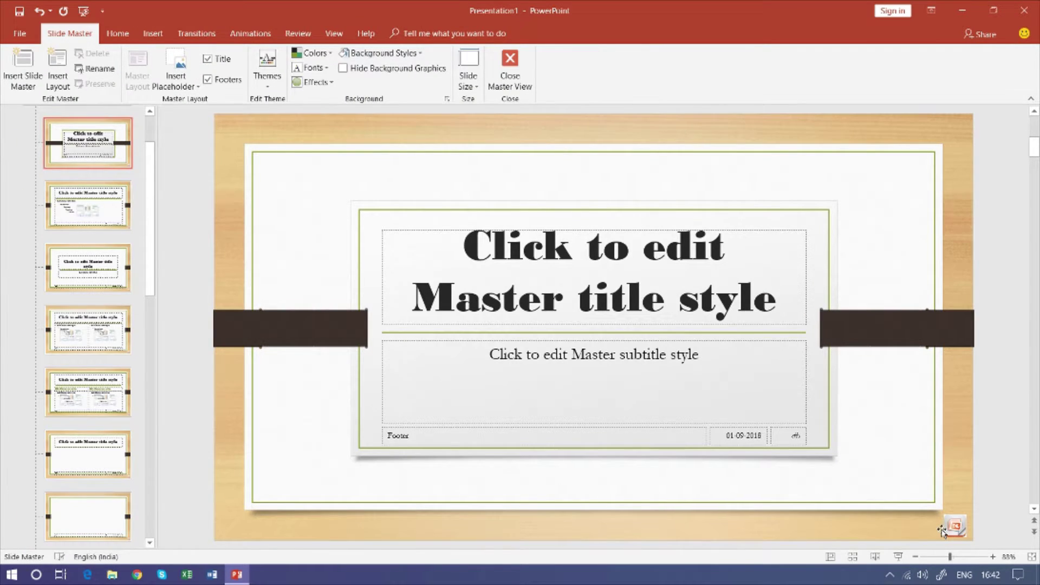
scroll(83, 161, "up", 2)
left_click(83, 160)
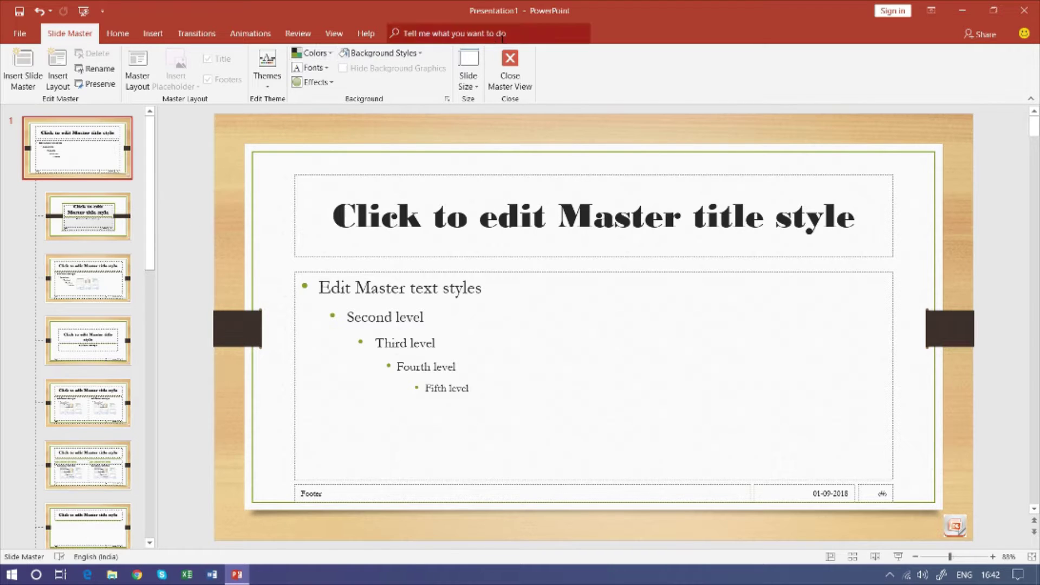
Try the dark Style 3 background on the master, then restore the wood texture.
left_click(375, 59)
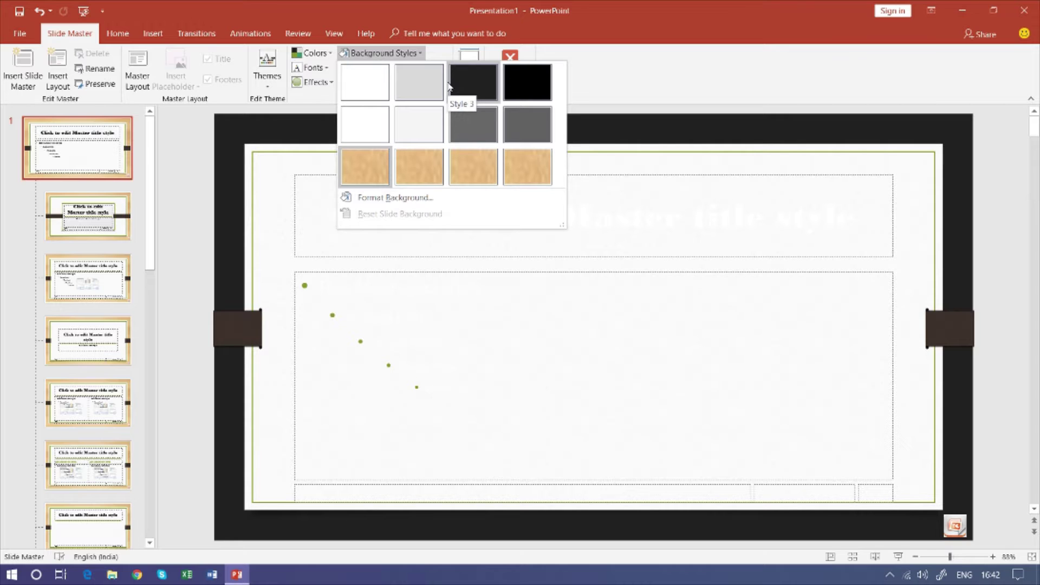
left_click(471, 84)
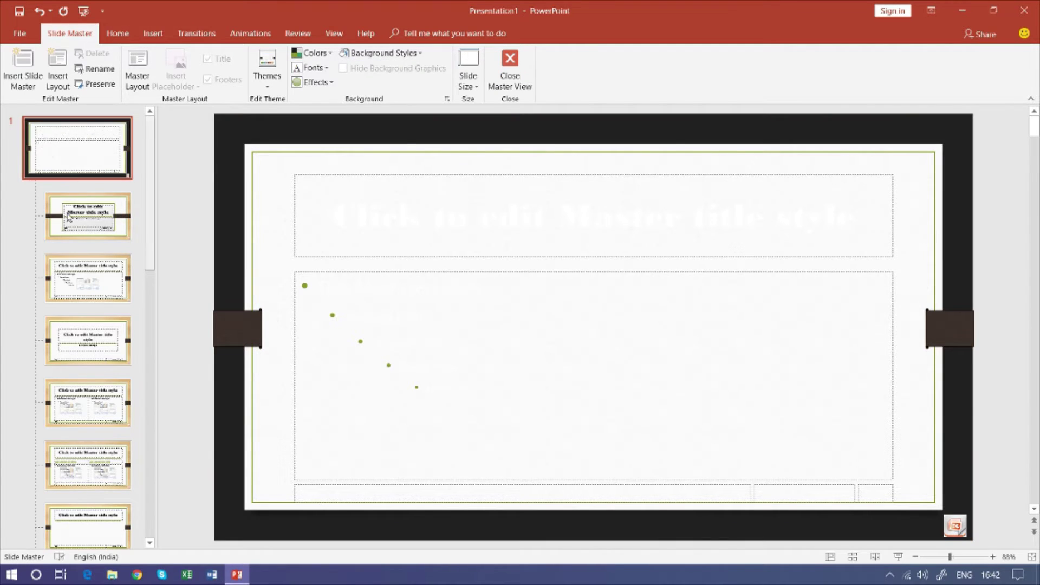
scroll(74, 437, "down", 2)
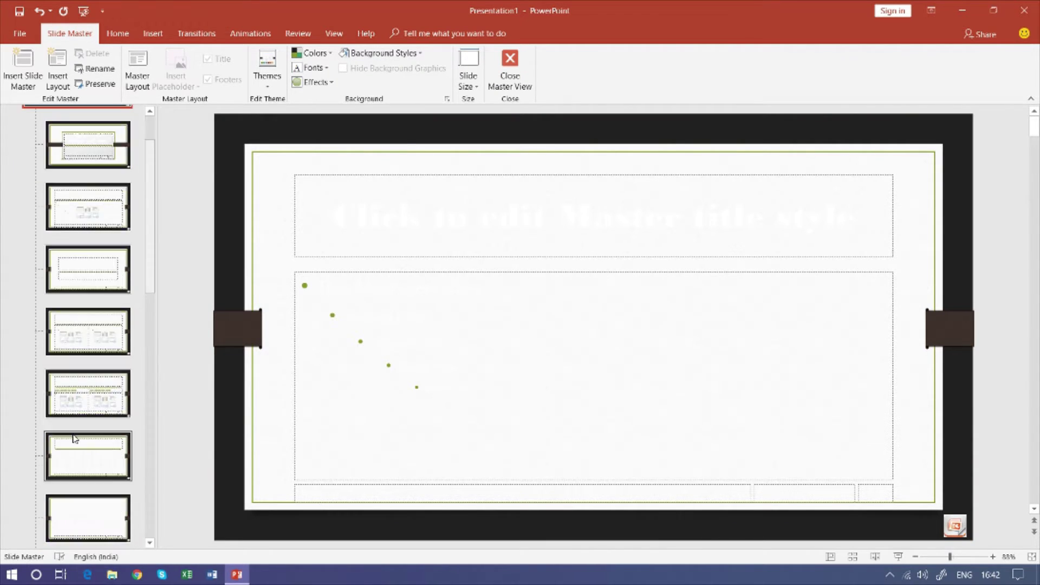
scroll(74, 437, "up", 2)
left_click(381, 52)
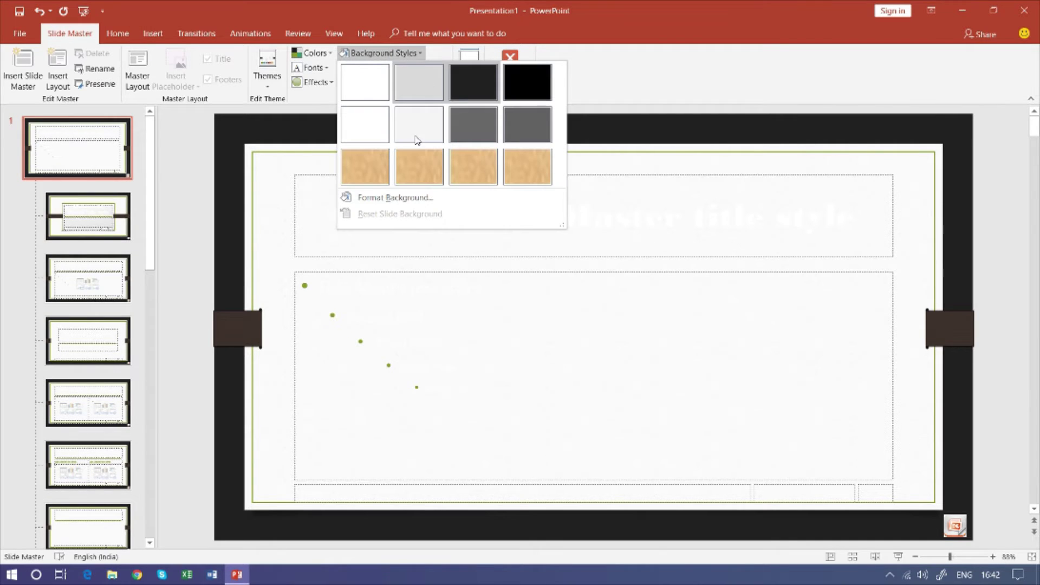
left_click(419, 167)
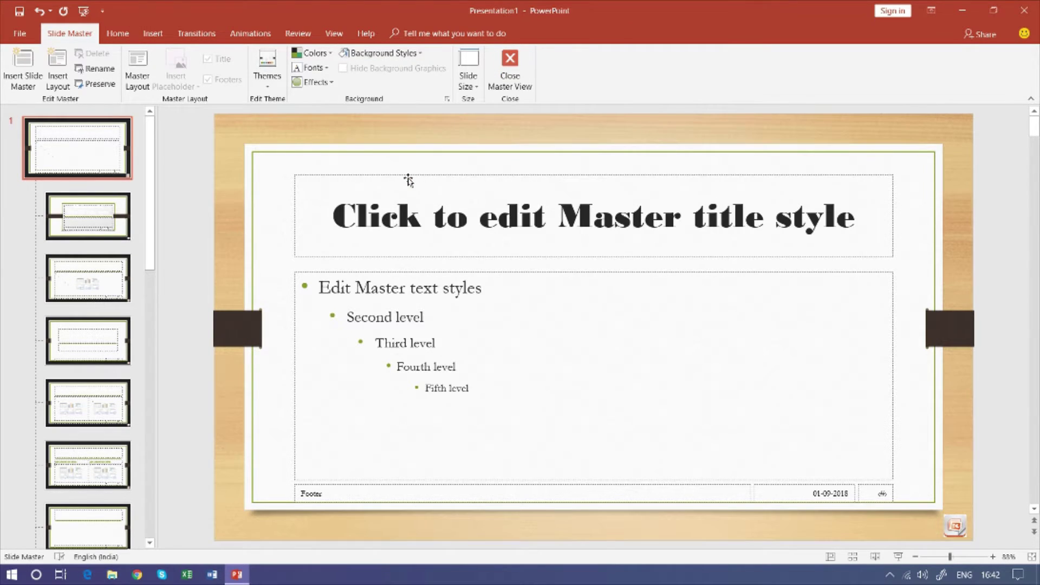
Glance at the theme colour schemes without changing any, then open the Title Slide layout.
left_click(314, 52)
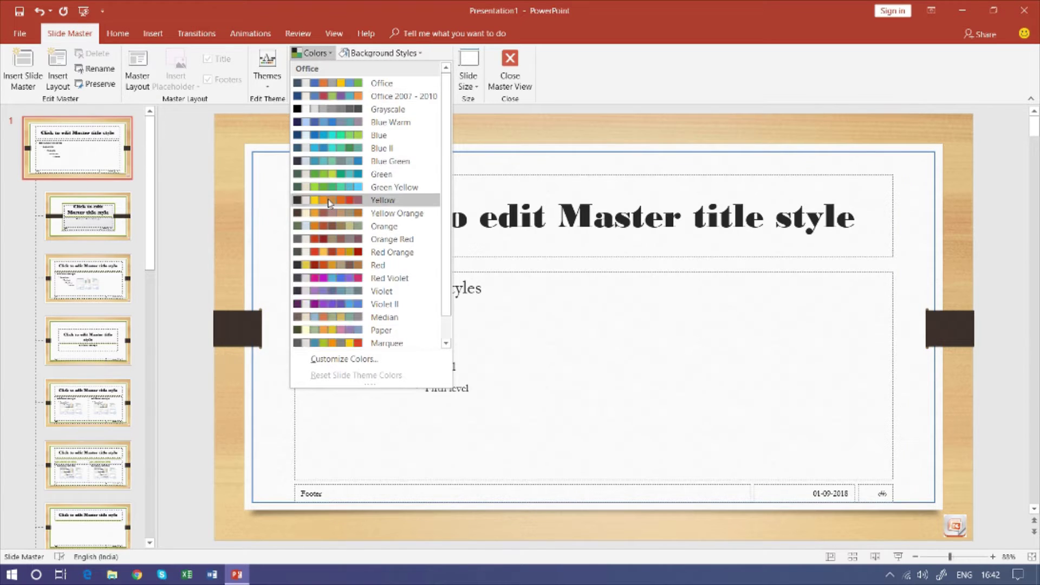
left_click(257, 135)
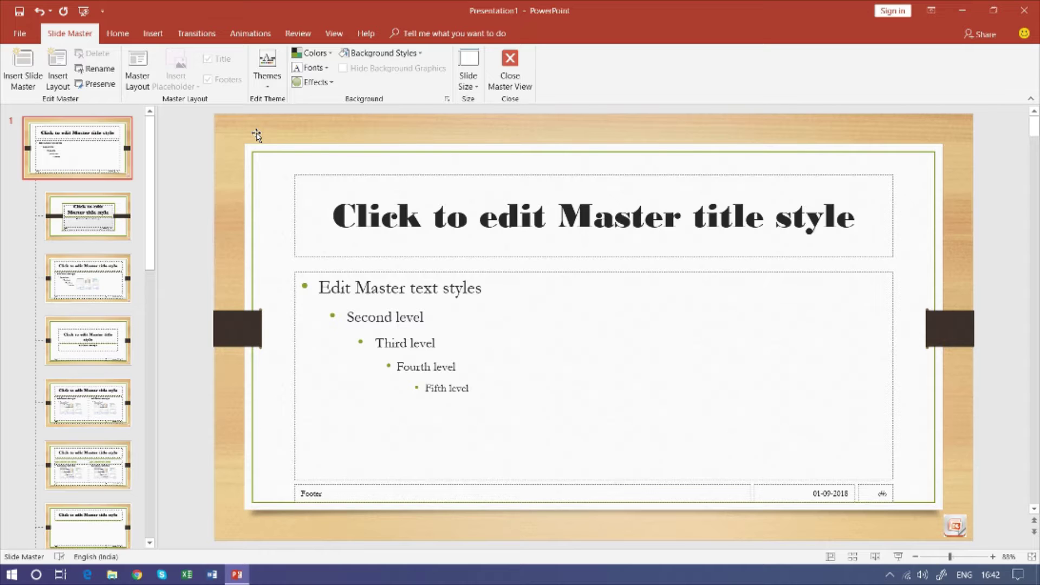
left_click(93, 215)
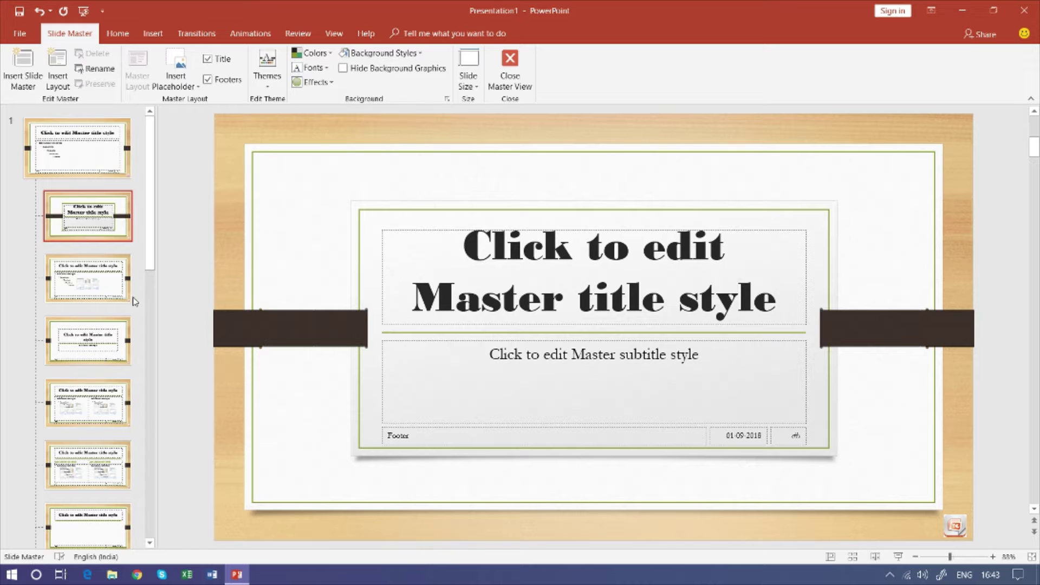
Insert a new title-only custom layout directly after the Title Slide layout.
left_click(113, 291)
left_click(104, 236)
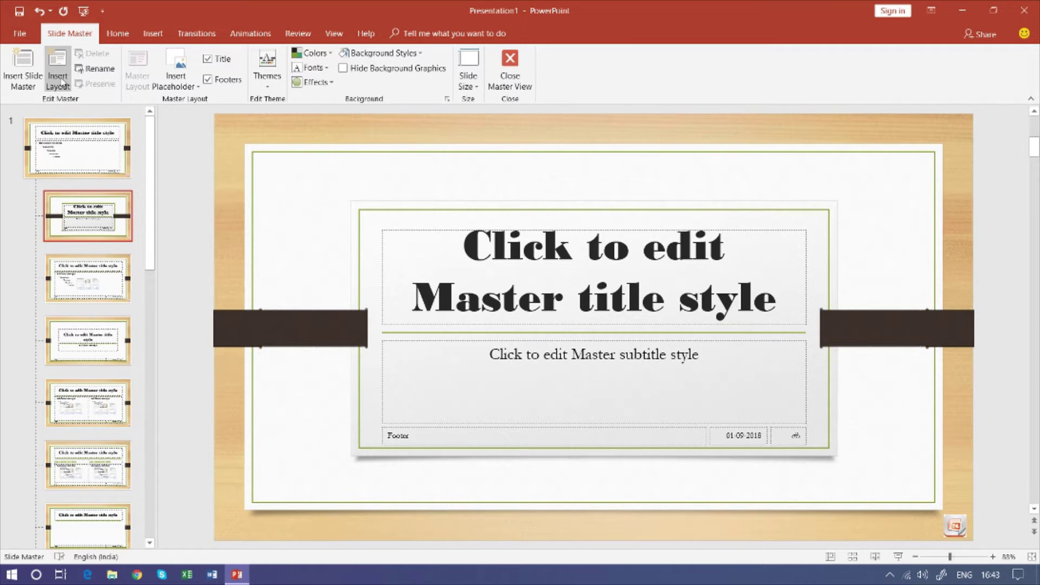
left_click(58, 76)
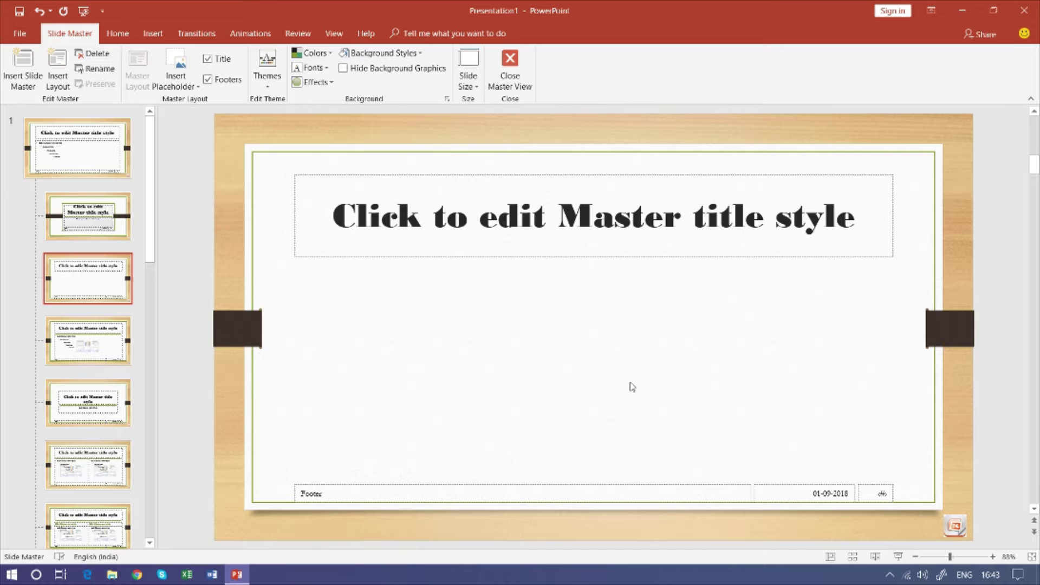
Drag the new layout's title placeholder down to the bottom of the slide.
left_click(778, 256)
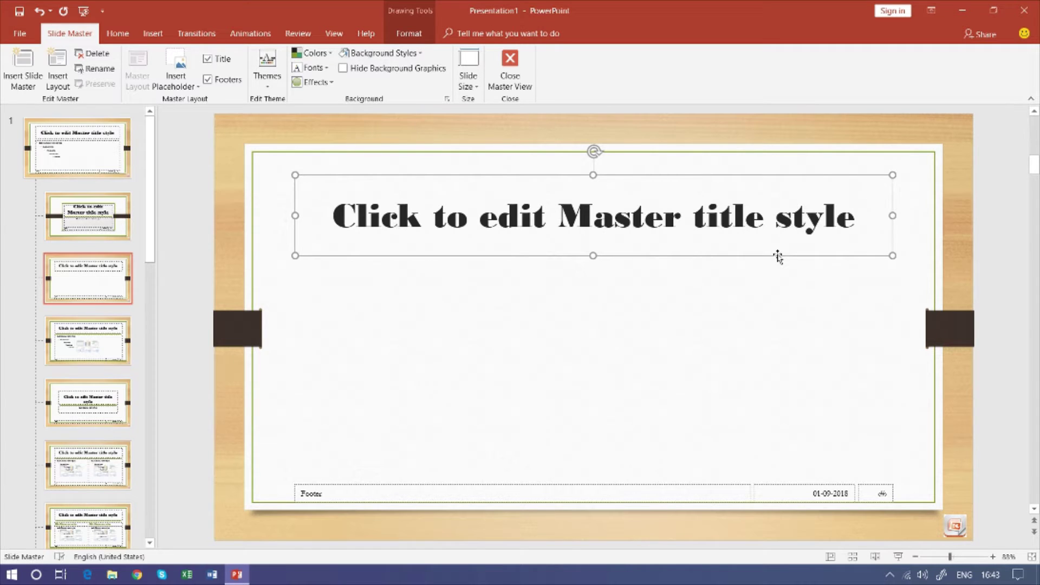
left_click_drag(681, 175, 686, 315)
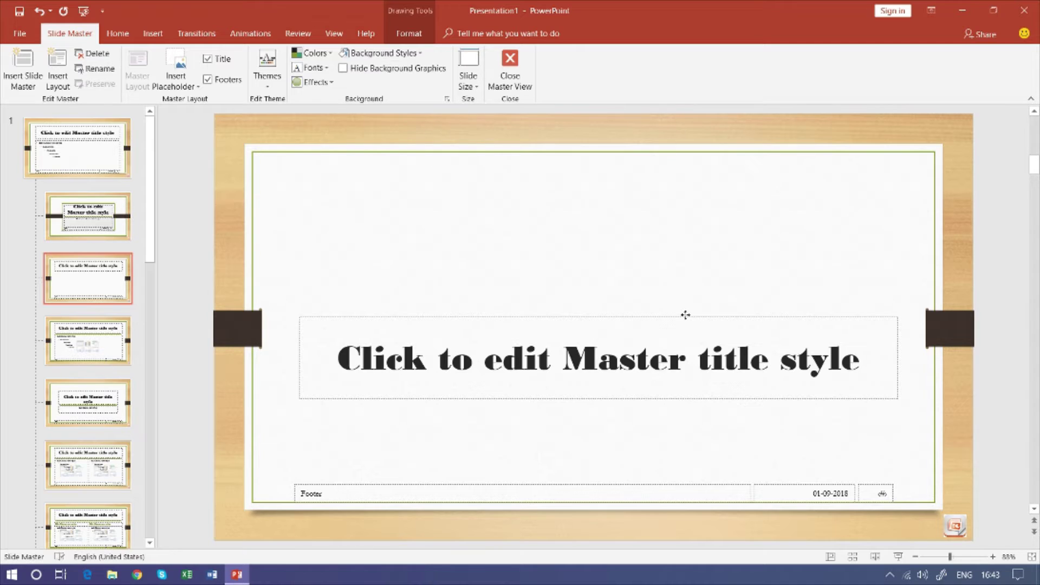
left_click_drag(686, 314, 685, 391)
left_click(654, 355)
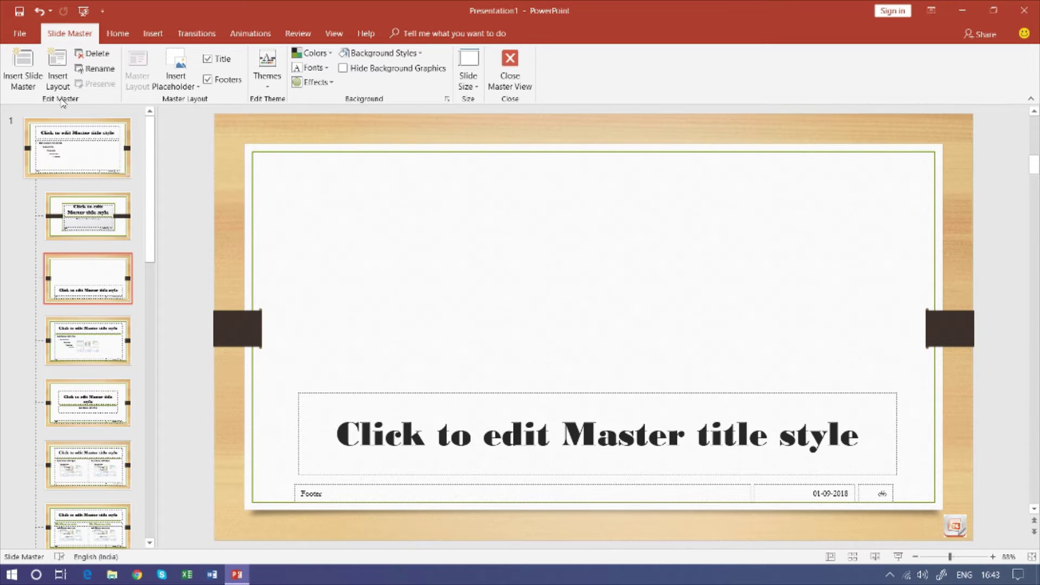
left_click(175, 76)
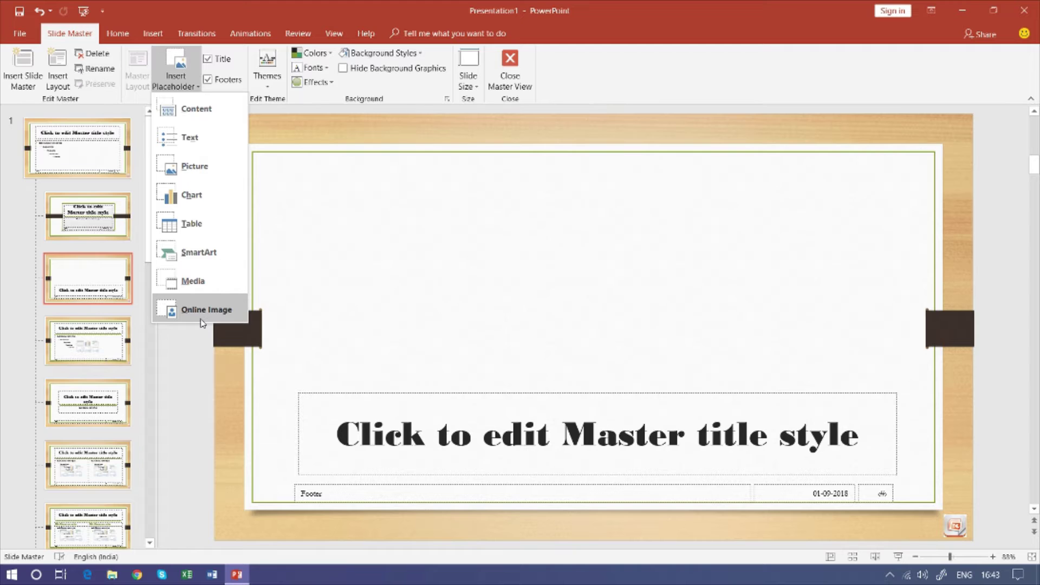
Draw a Picture placeholder across the upper slide area and remove its bullet.
left_click(223, 167)
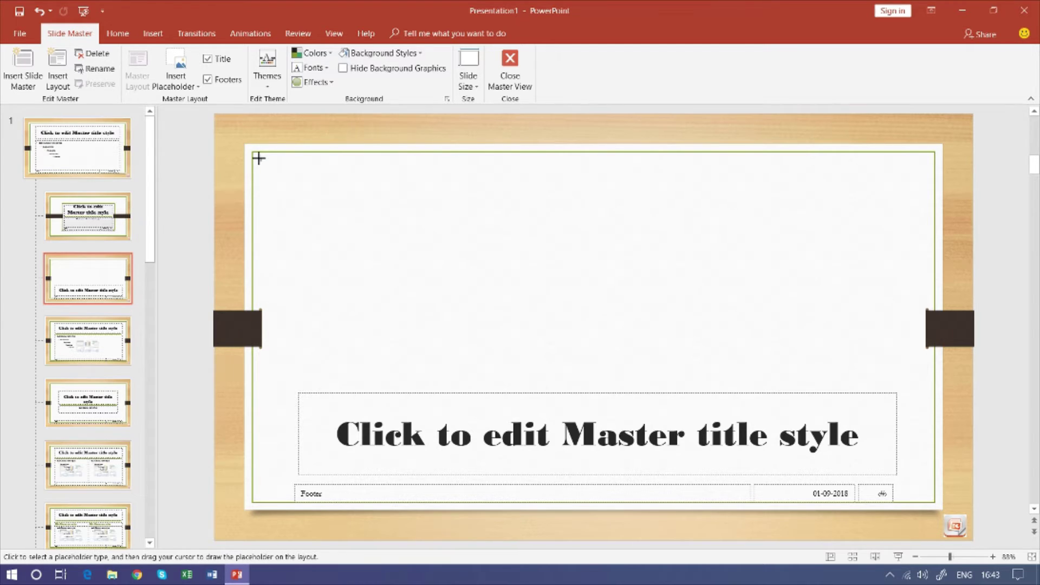
mouse_move(259, 158)
left_mouse_down()
mouse_move(563, 312)
mouse_move(893, 391)
mouse_move(929, 388)
left_mouse_up()
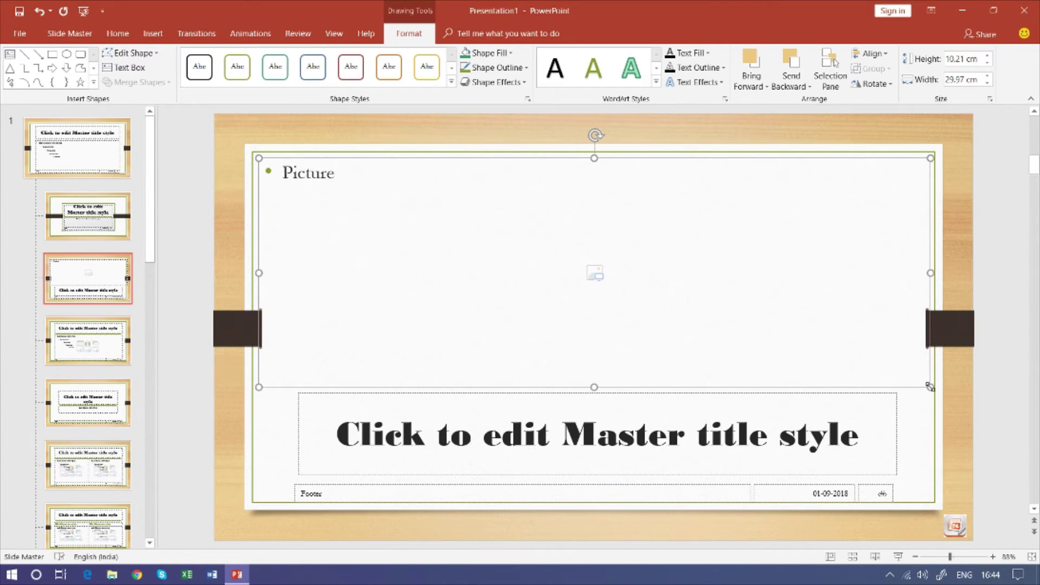
left_click(329, 176)
key("BackSpace")
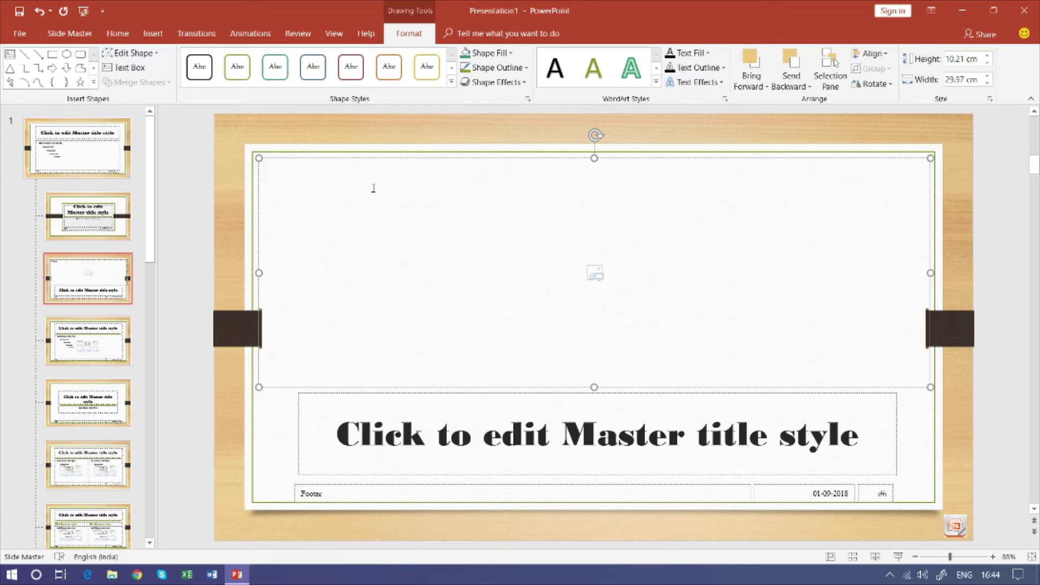
Insert the george-orwell-quotes-19 BOOKS image onto the layout and resize it.
left_click(147, 42)
left_click(77, 75)
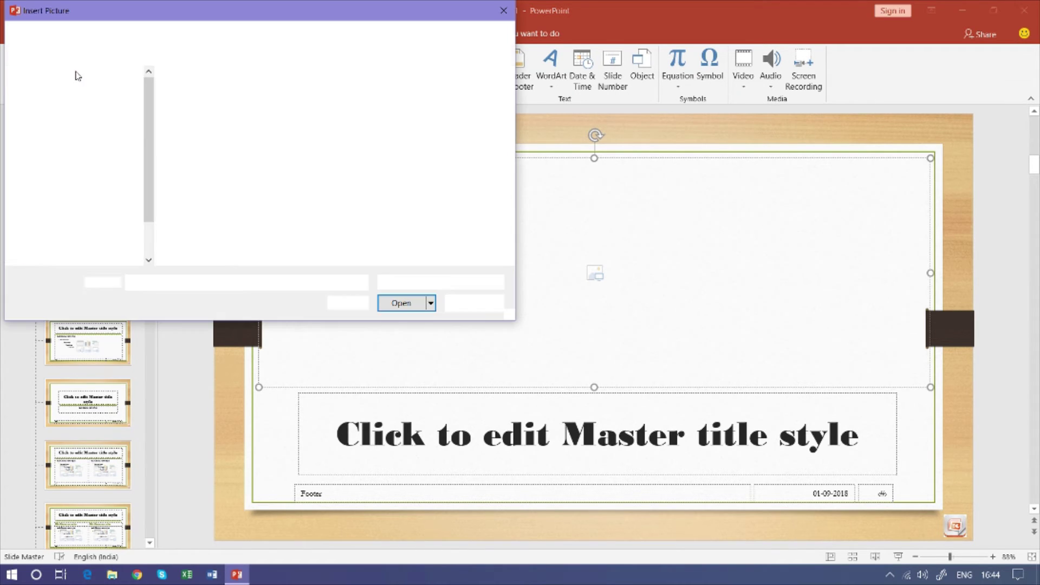
left_click(289, 117)
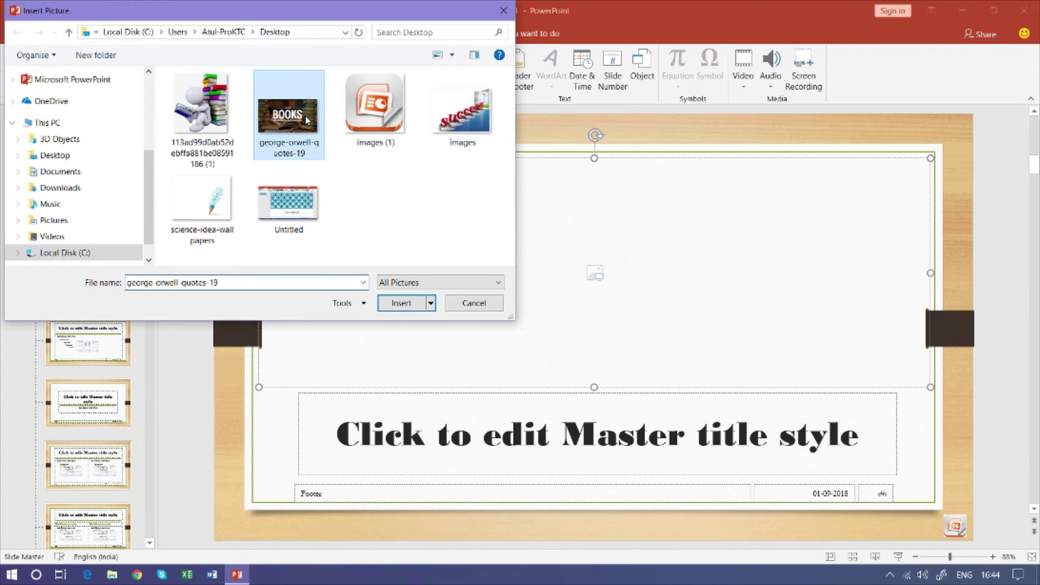
left_click(402, 311)
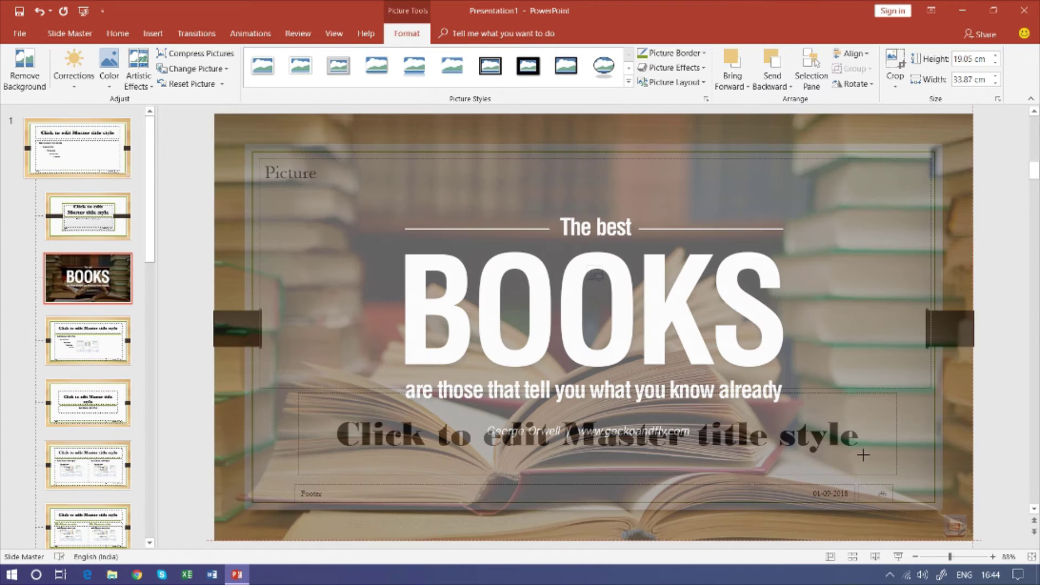
mouse_move(973, 540)
left_mouse_down()
mouse_move(646, 240)
mouse_move(623, 341)
left_mouse_up()
mouse_move(428, 175)
left_mouse_down()
mouse_move(509, 232)
mouse_move(473, 220)
left_mouse_up()
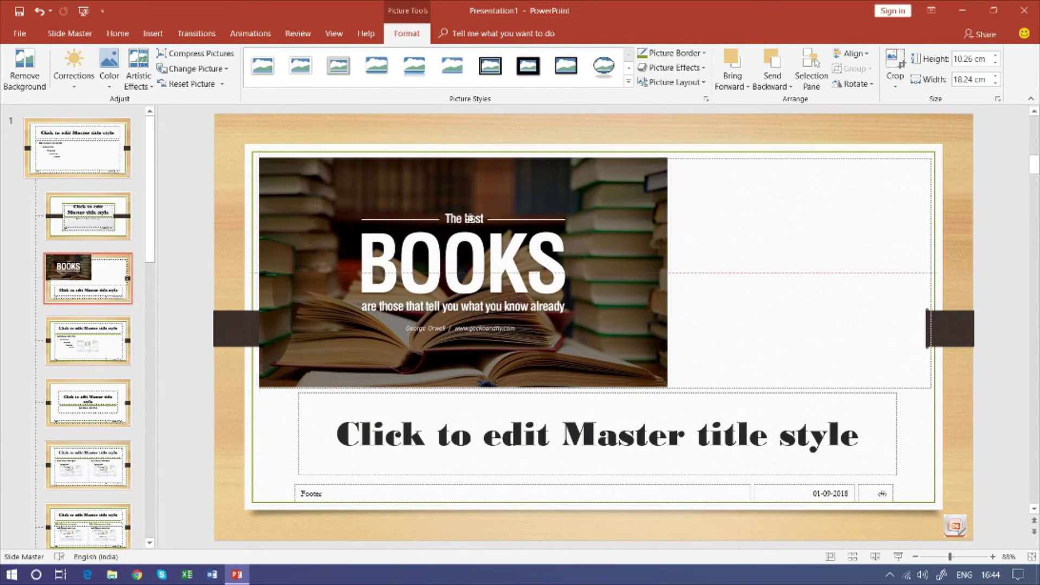
left_click_drag(562, 293, 635, 310)
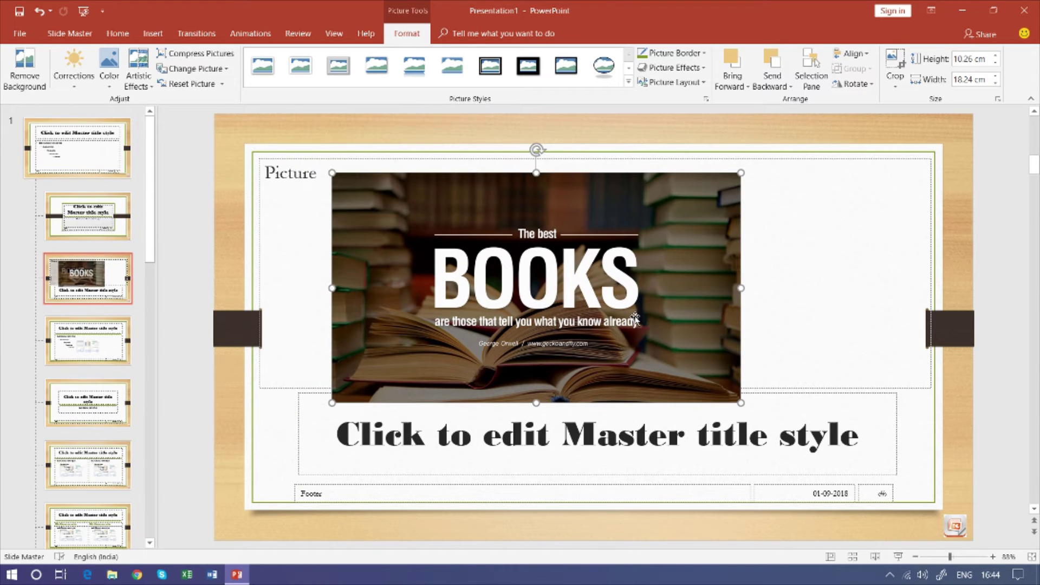
Paste the BOOKS picture into the picture placeholder and stretch it to full width.
key("Delete")
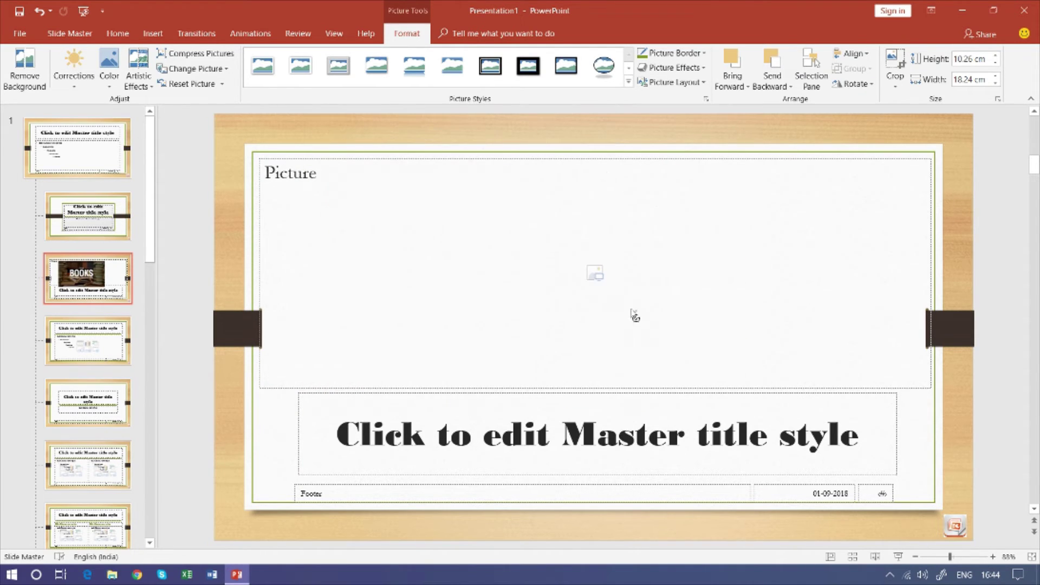
left_click(330, 174)
left_click(315, 174)
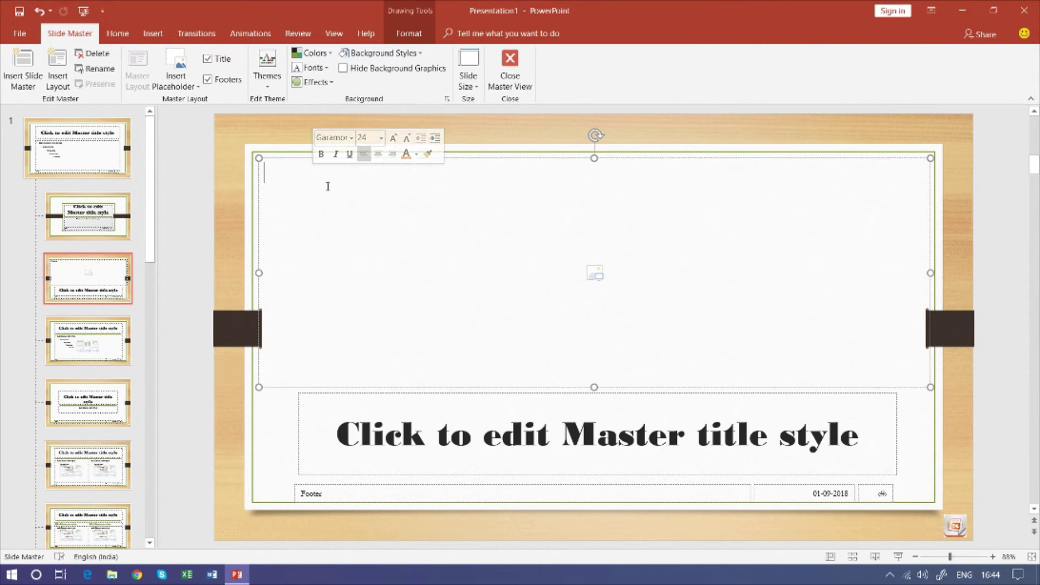
key("ctrl+v")
left_click_drag(386, 250, 314, 235)
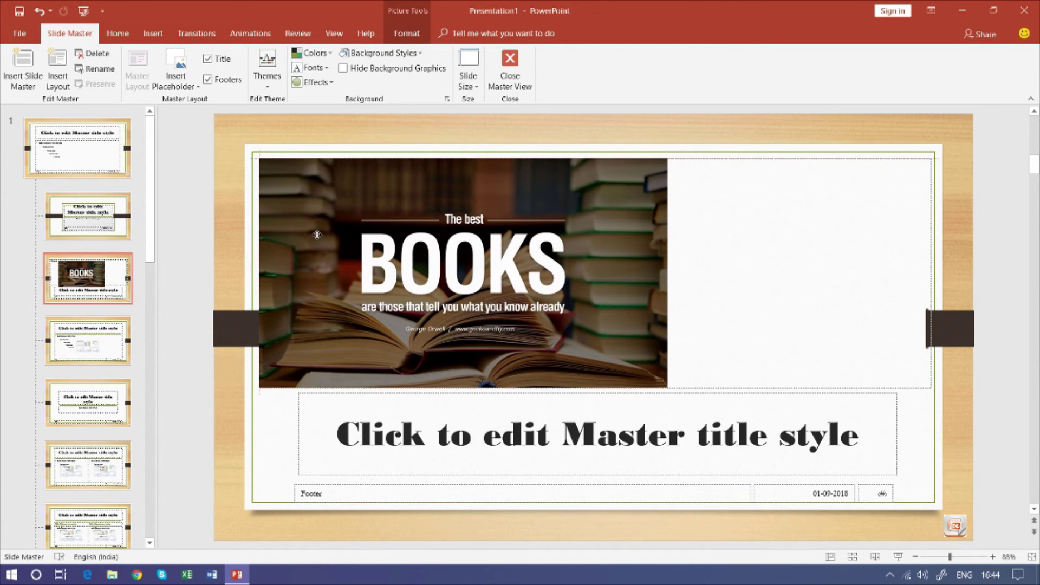
left_click_drag(666, 278, 930, 282)
left_click(995, 271)
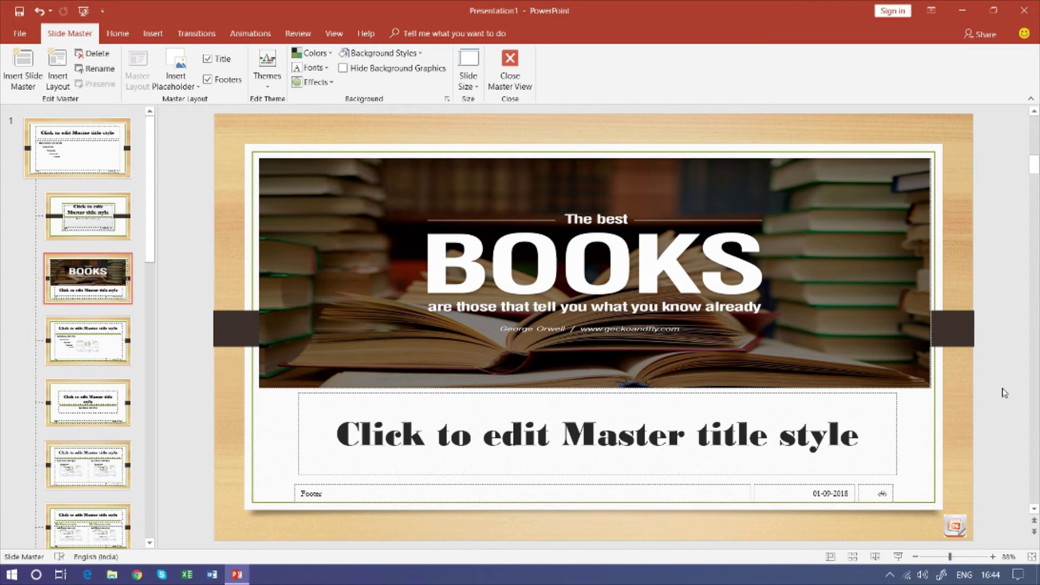
Replace the layout's default title text with 'My Books Collection'.
left_click(736, 438)
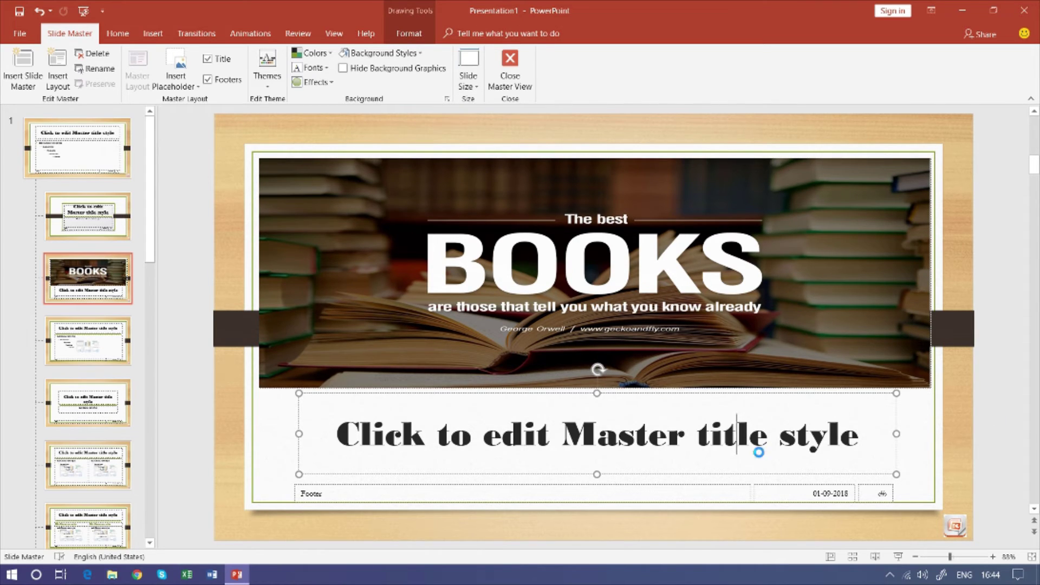
key("alt+F4")
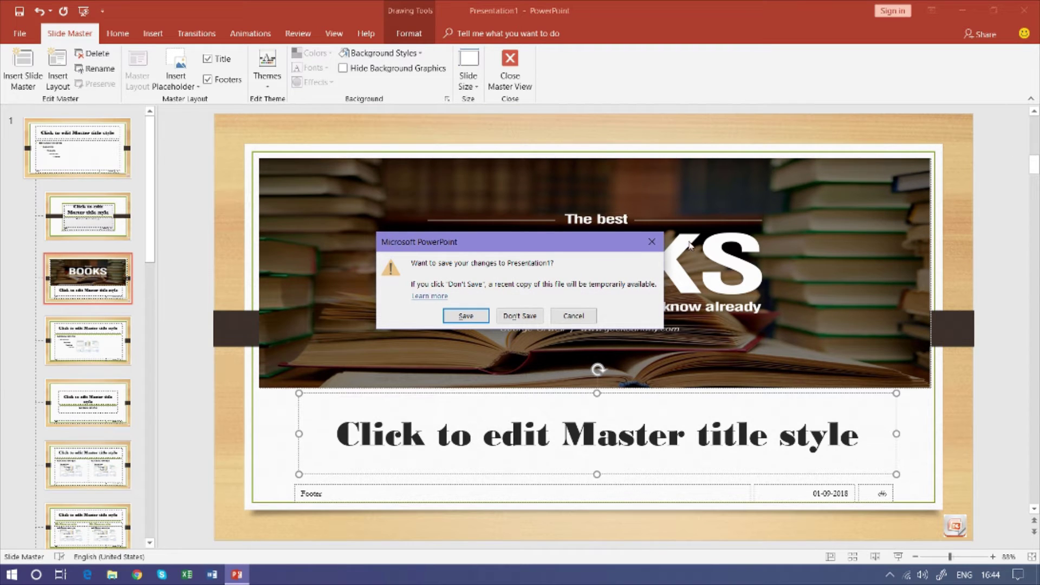
left_click(652, 243)
key("ctrl+a")
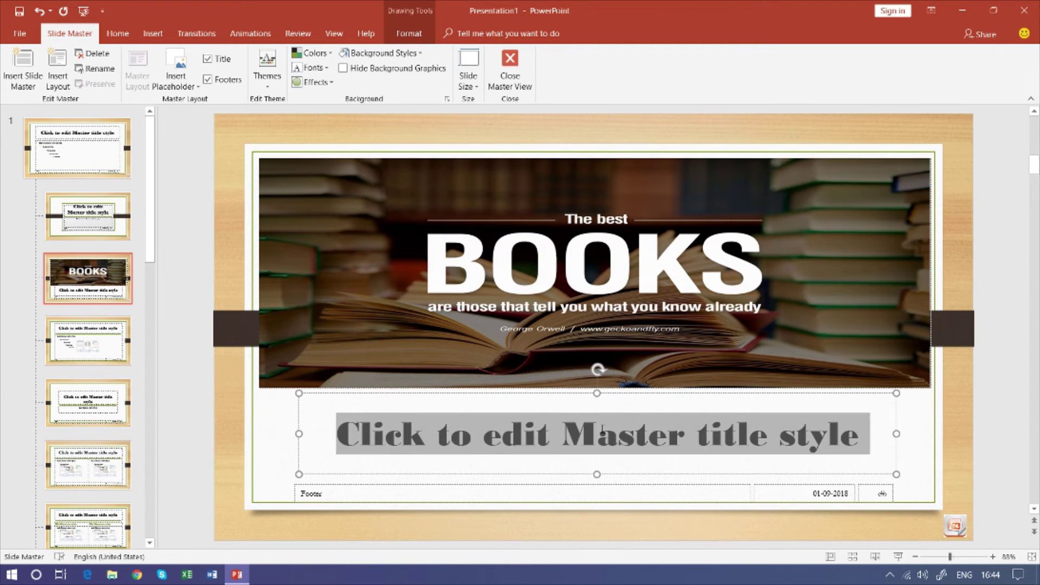
key("Delete")
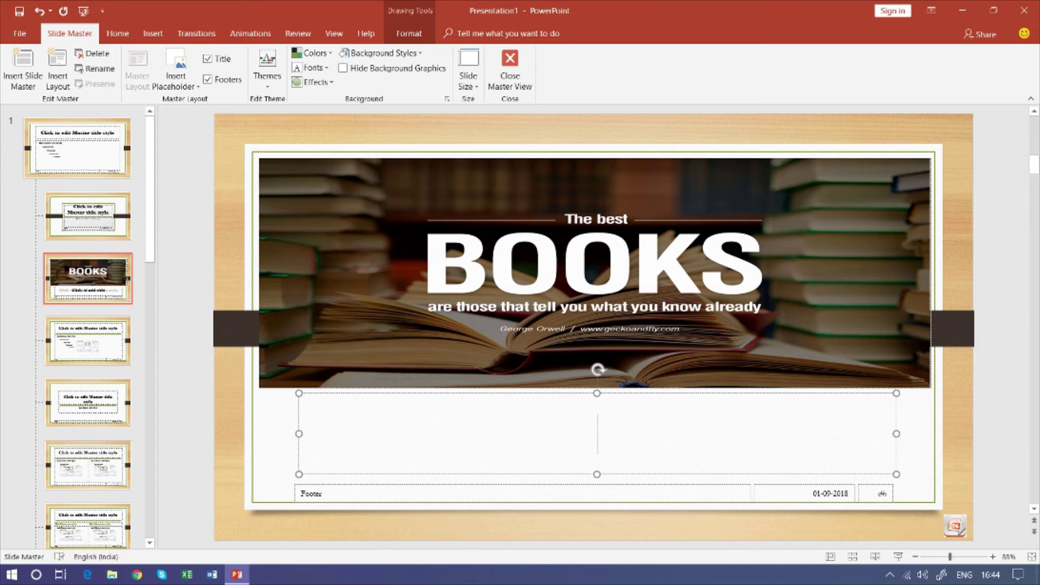
type("My Boo")
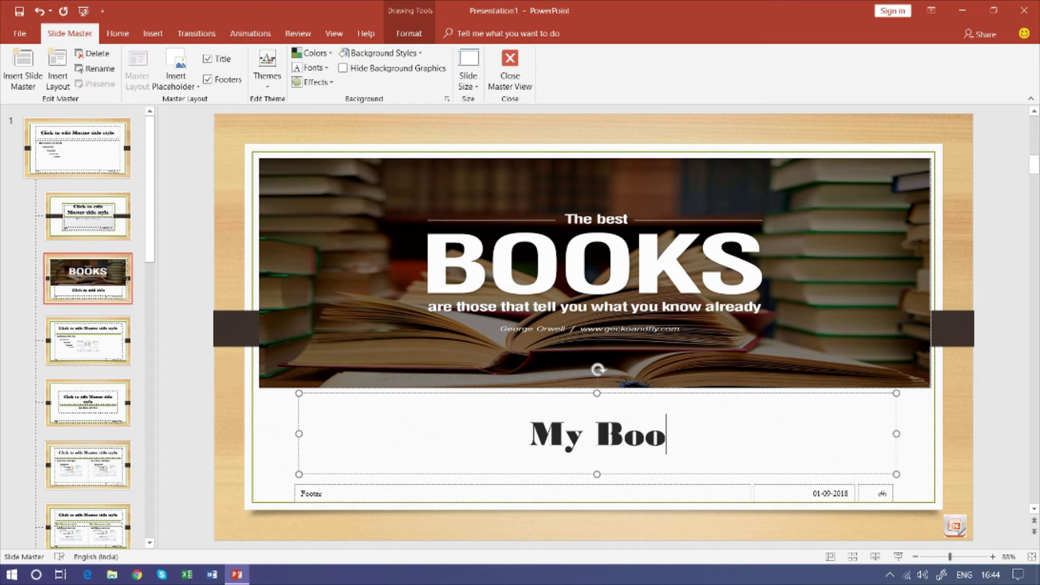
type("ks C")
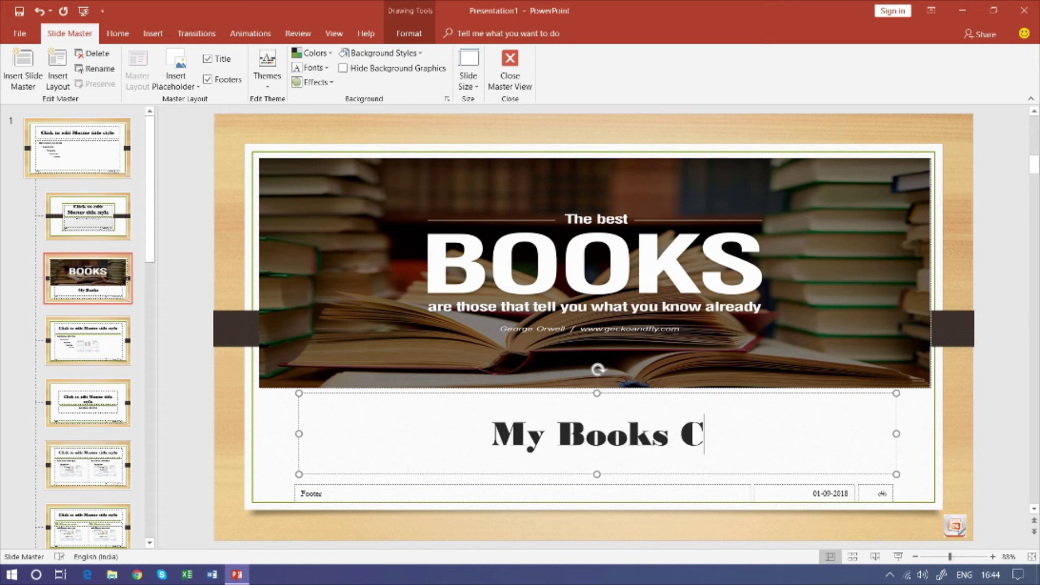
type("ollect")
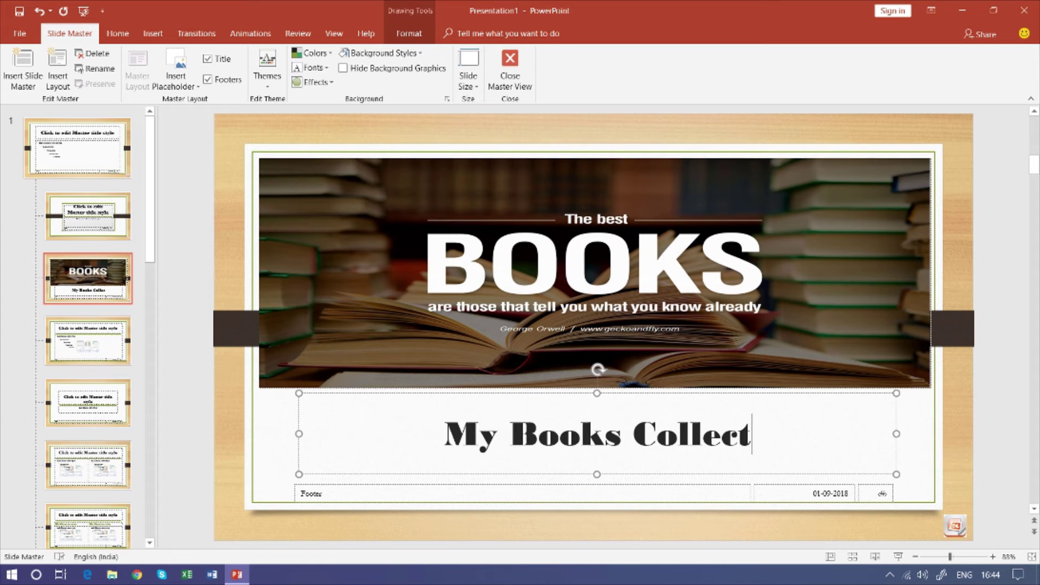
type("ion")
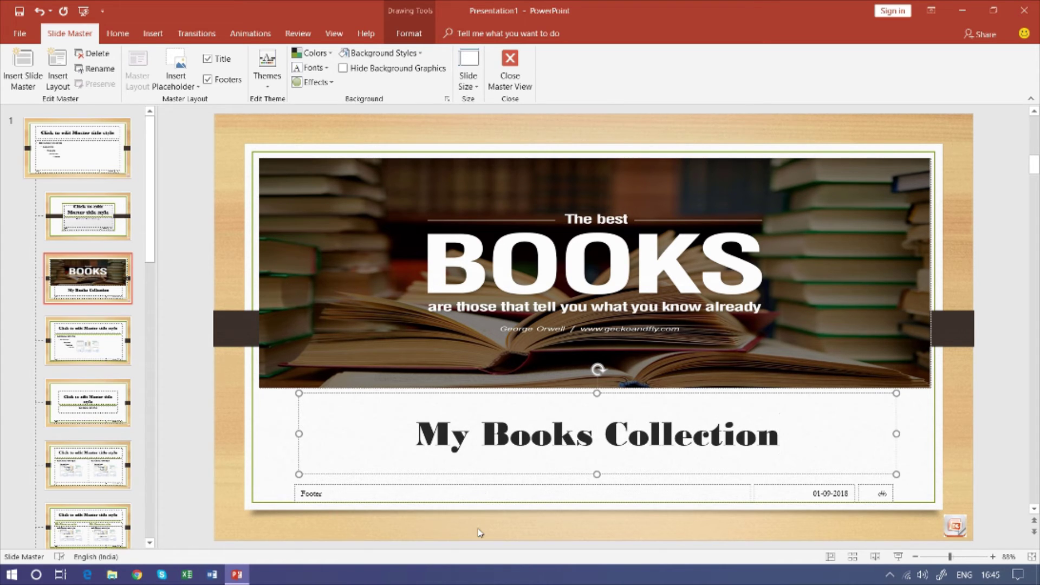
left_click(479, 533)
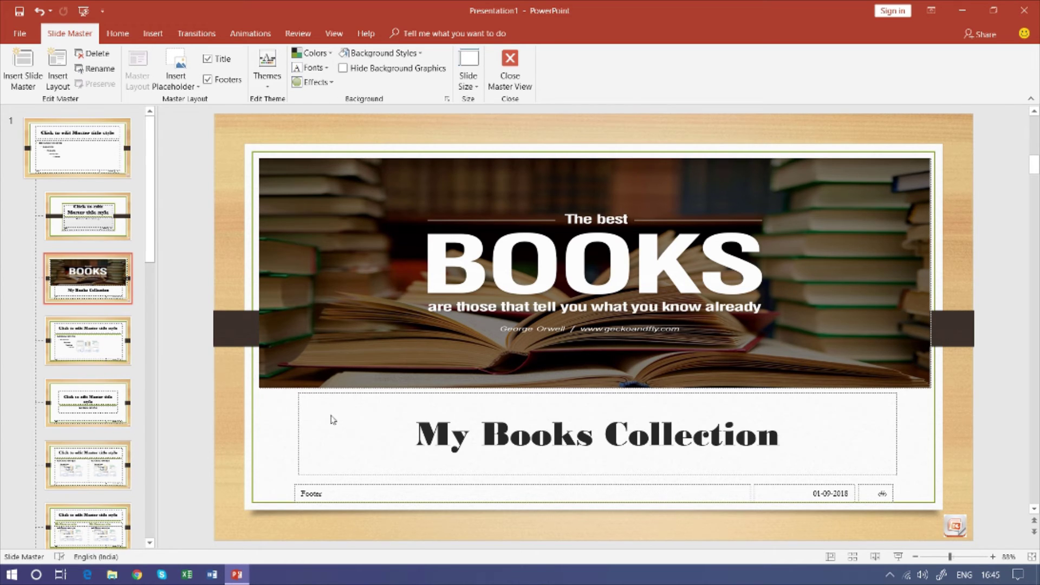
Close Master View and give slide 1 the books Custom Layout.
left_click(510, 80)
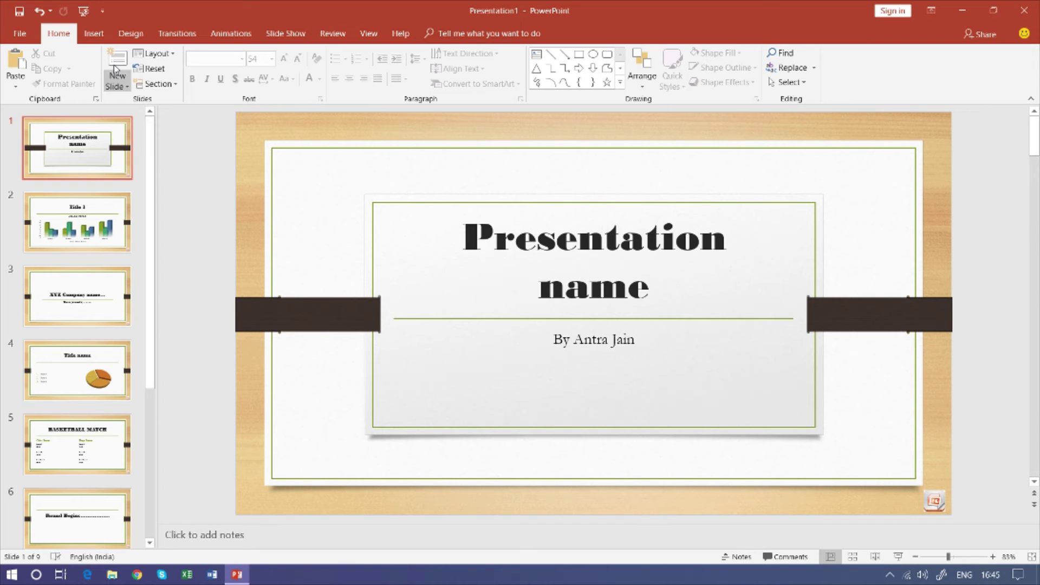
key("ctrl+z")
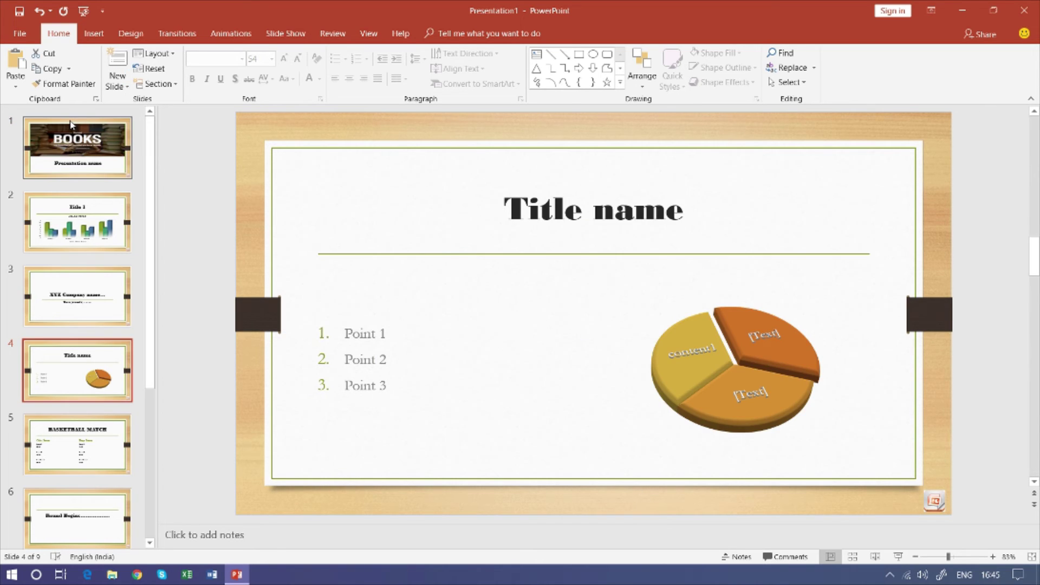
left_click(70, 124)
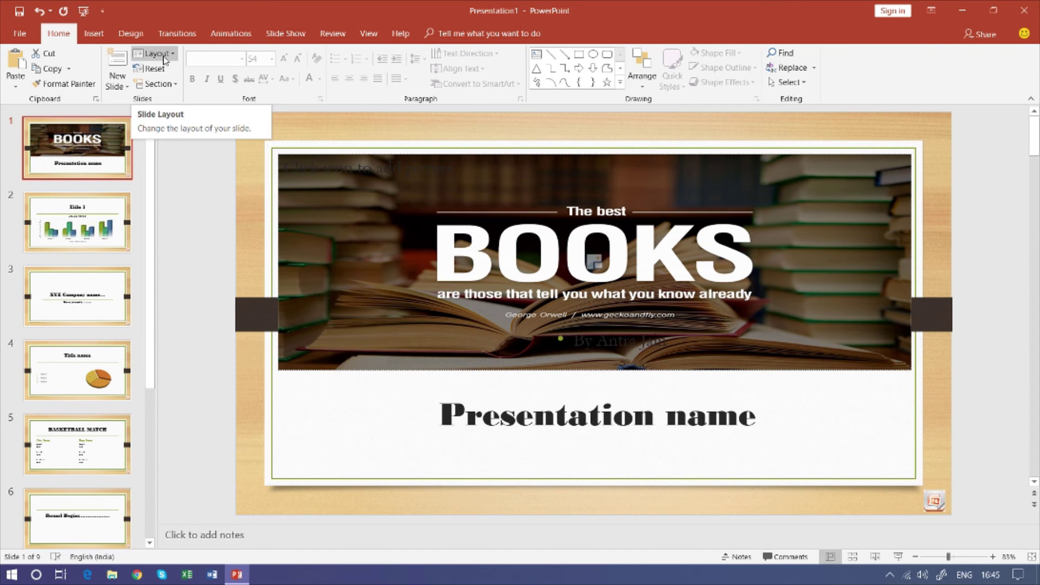
left_click(165, 60)
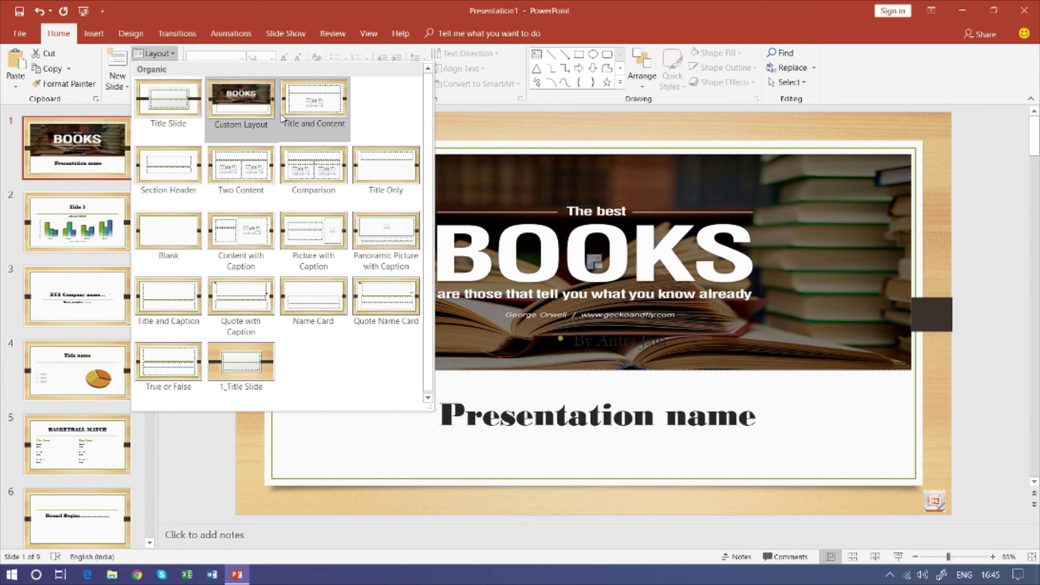
Scroll down the slide thumbnails and select slide 7.
scroll(132, 365, "down", 3)
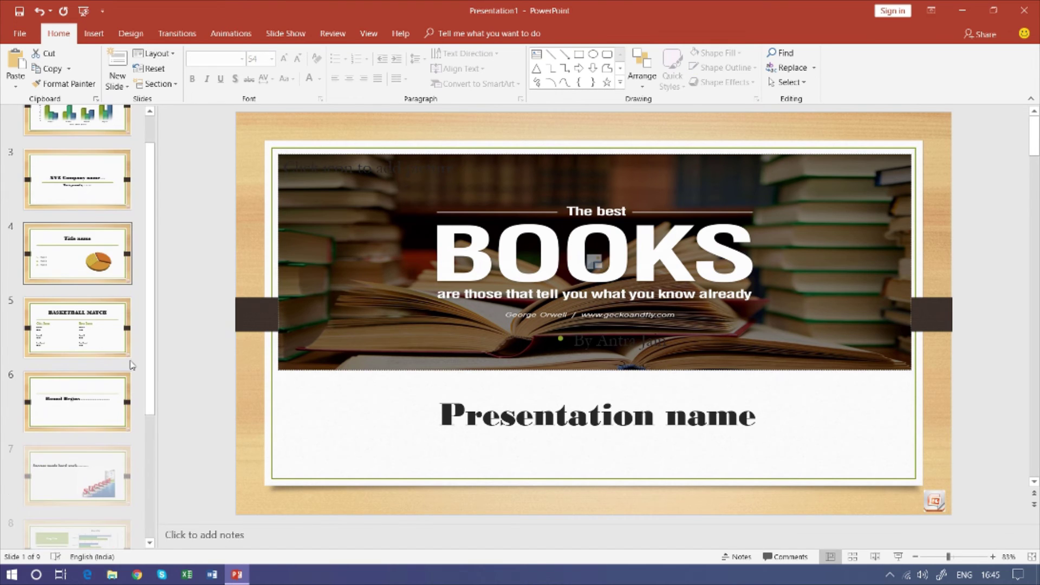
scroll(132, 365, "down", 3)
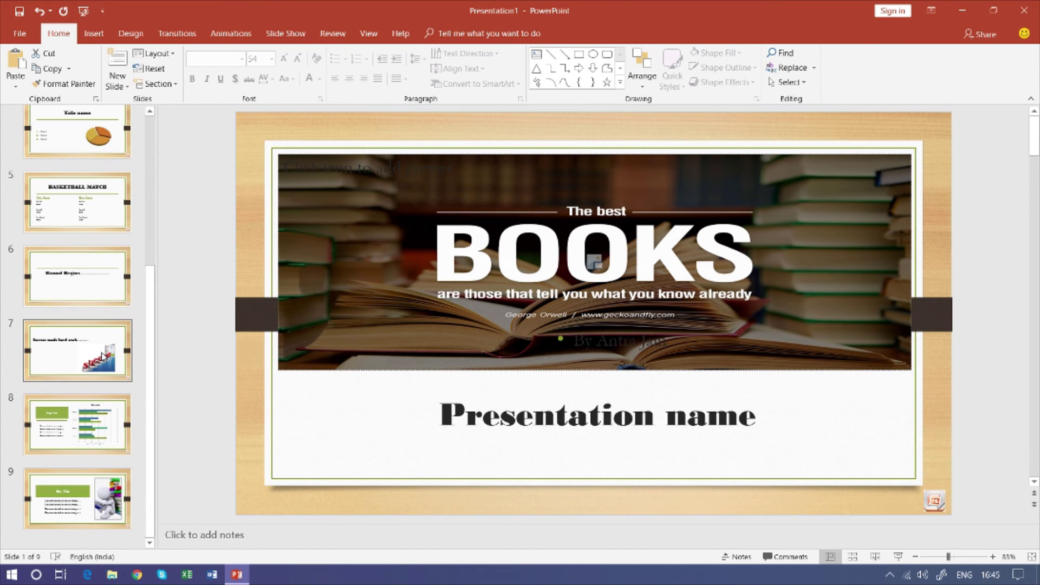
left_click(102, 355)
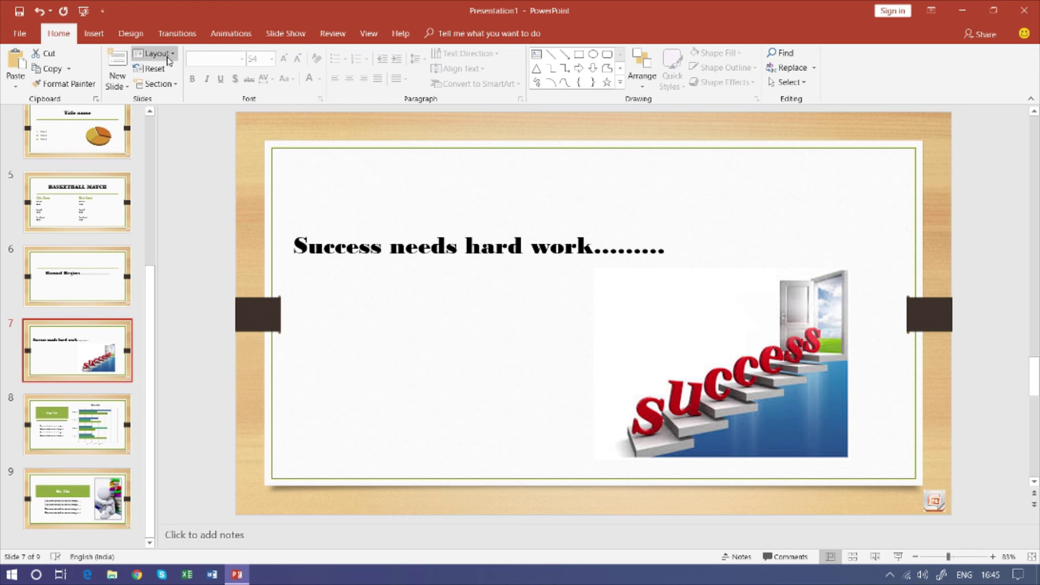
Try the books Custom Layout on slide 7, then undo to restore its Success design.
left_click(169, 60)
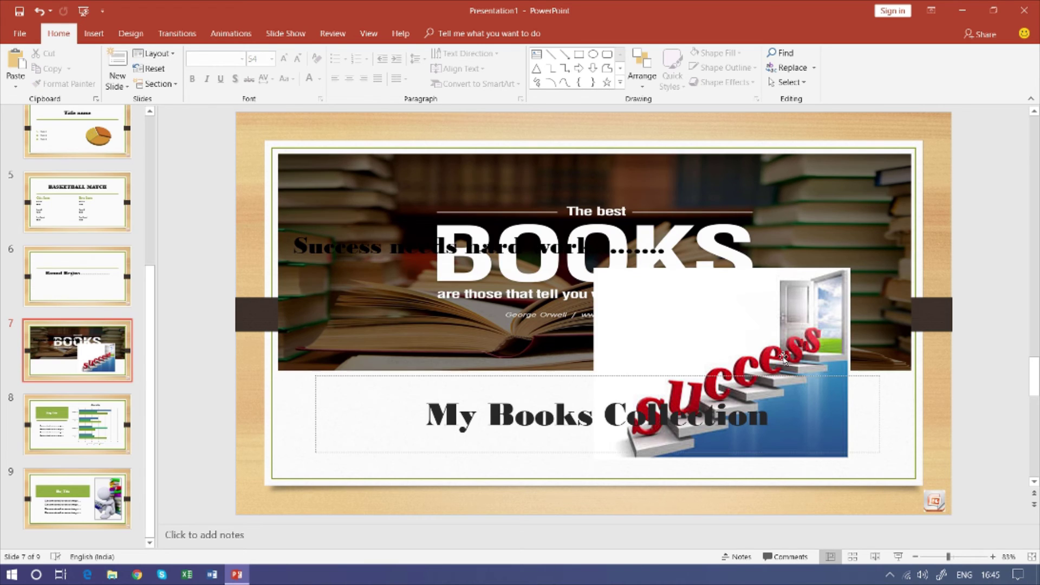
left_click(784, 357)
key("Delete")
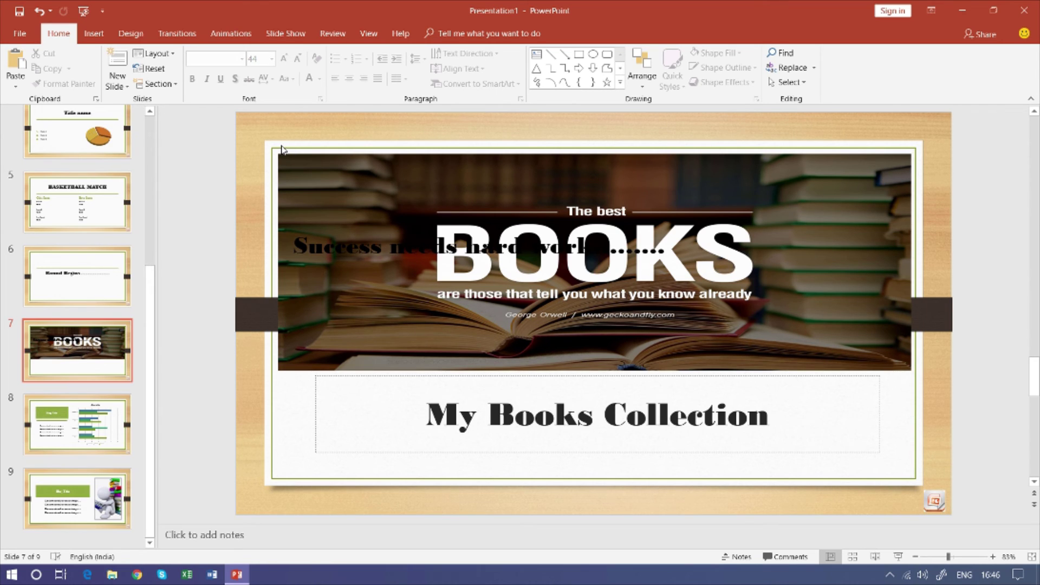
key("ctrl+z")
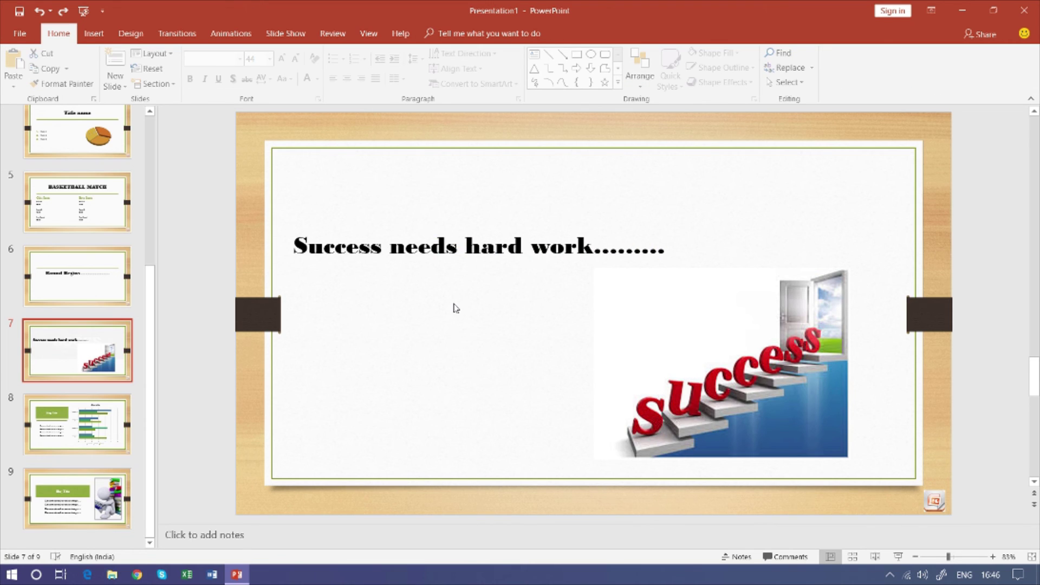
key("ctrl+z")
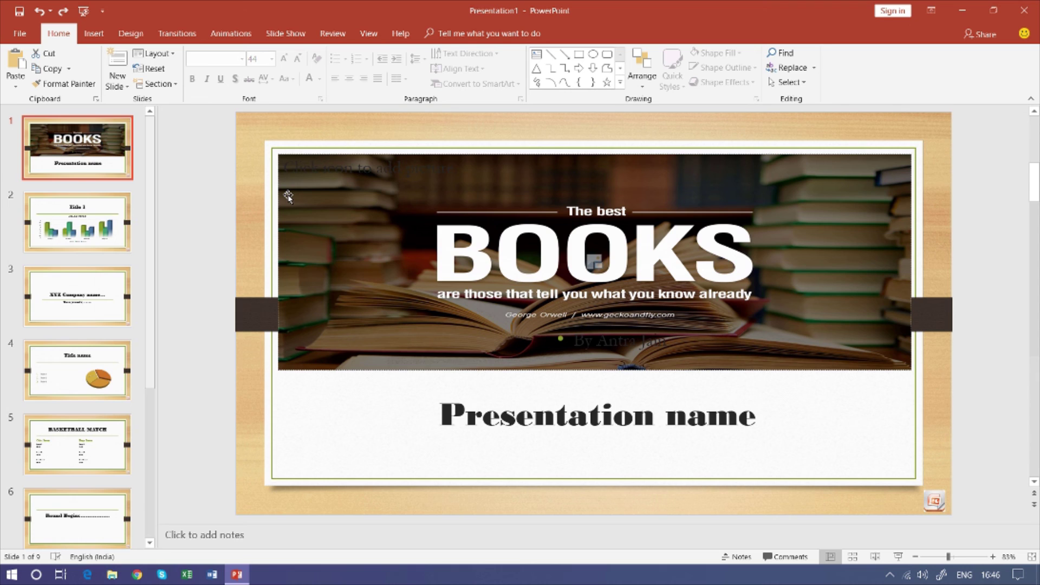
left_click(288, 196)
left_click(568, 415)
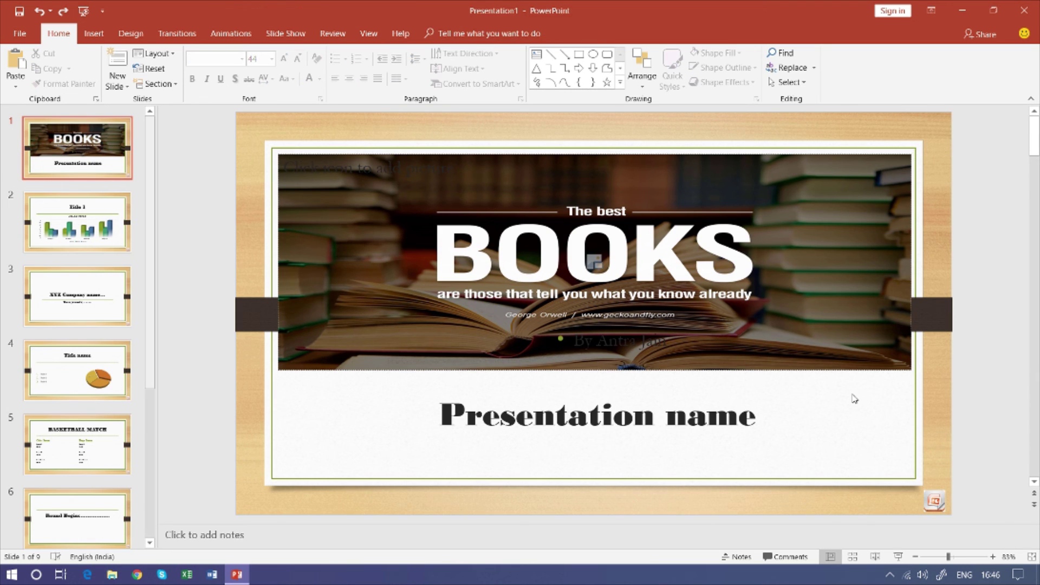
left_click(803, 278)
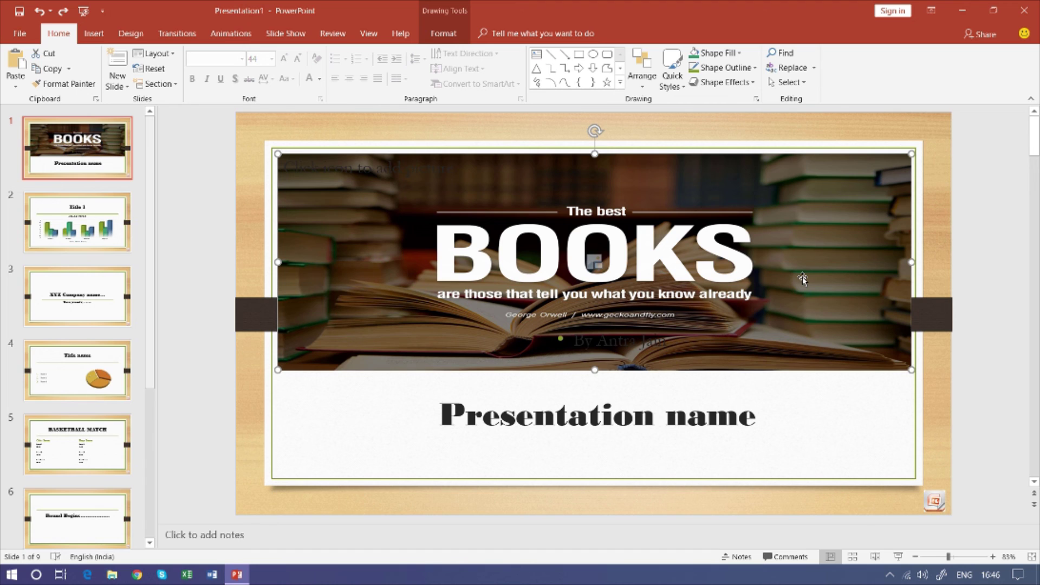
left_click(201, 251)
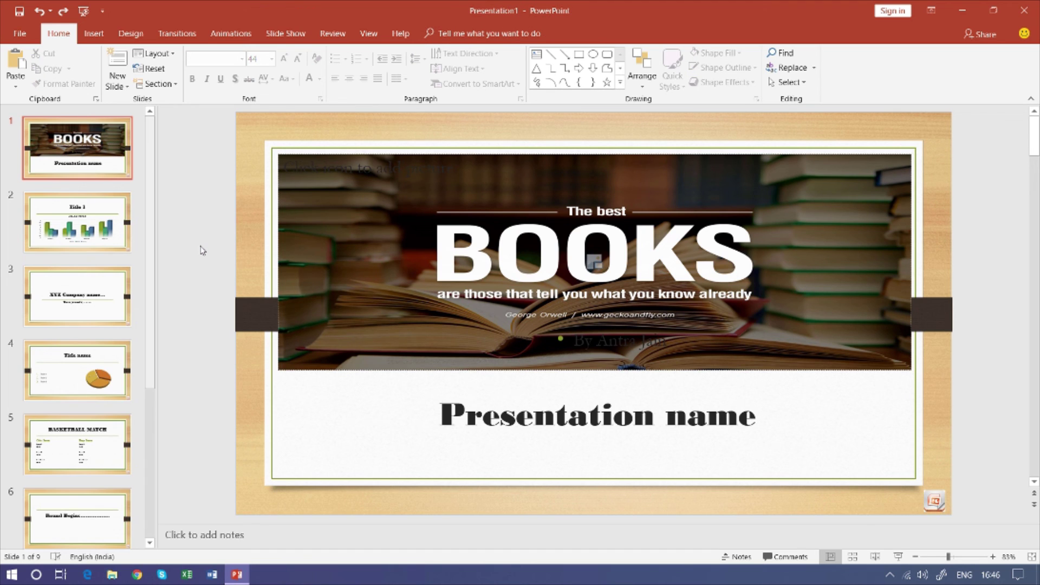